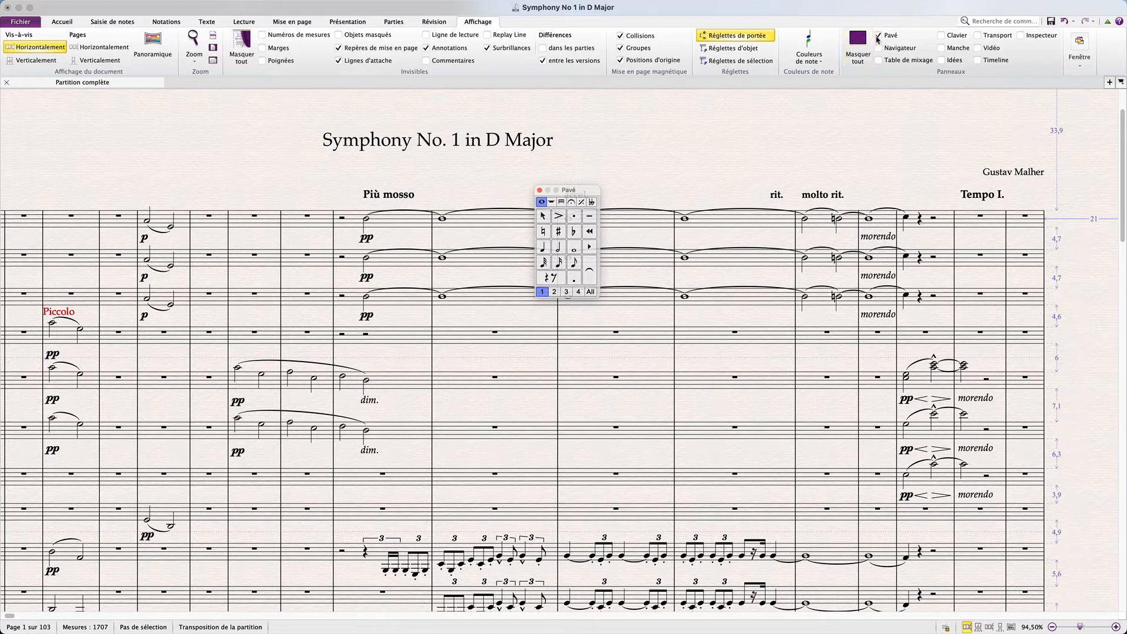
# Hide the Pavé panel and show it again, repeating the toggle twice
pyautogui.click(879, 35)
pyautogui.click(879, 36)
pyautogui.click(878, 36)
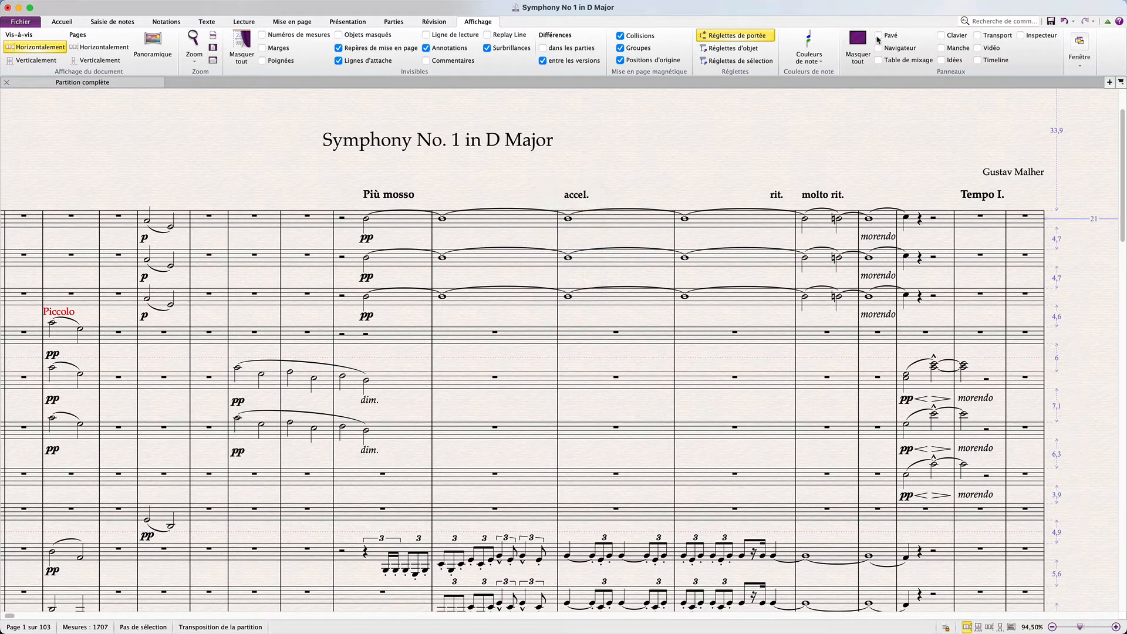
pyautogui.click(879, 36)
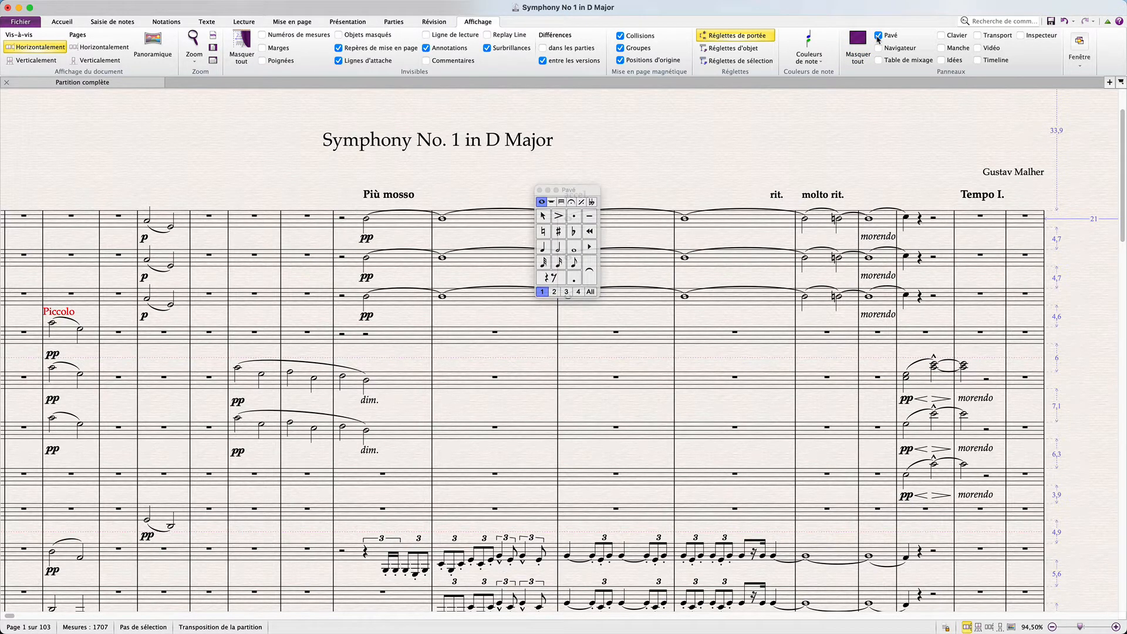
pyautogui.press('alt+super+k')
pyautogui.press('alt+super+k')
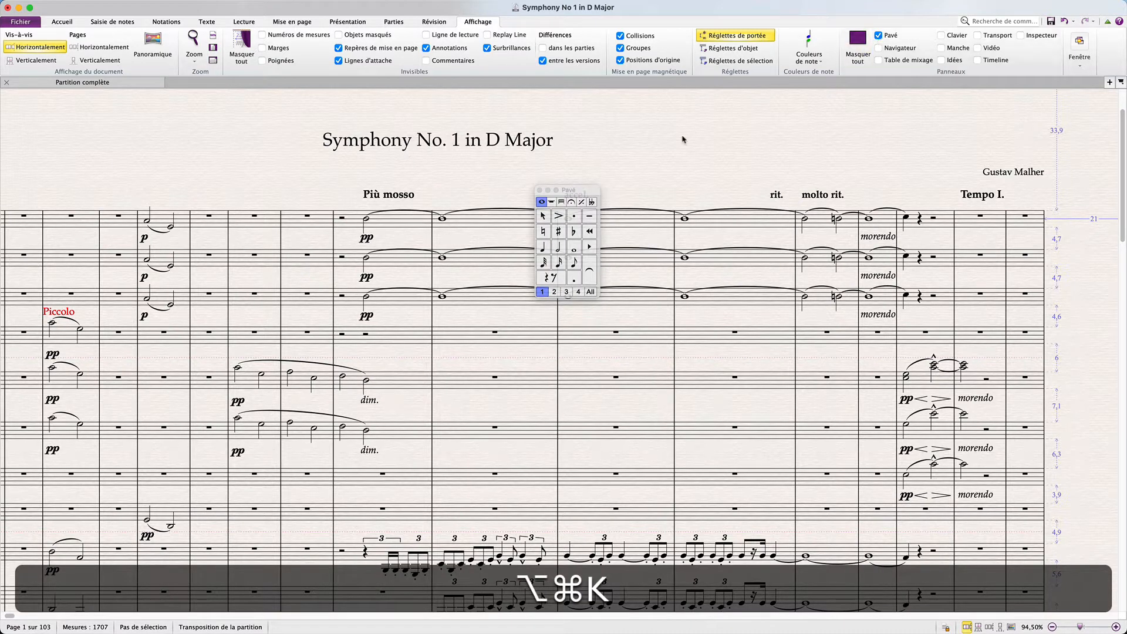
# Move the Pavé panel off the staves to the empty area between the title and the composer's name
pyautogui.click(586, 193)
pyautogui.moveTo(586, 192); pyautogui.dragTo(815, 101)
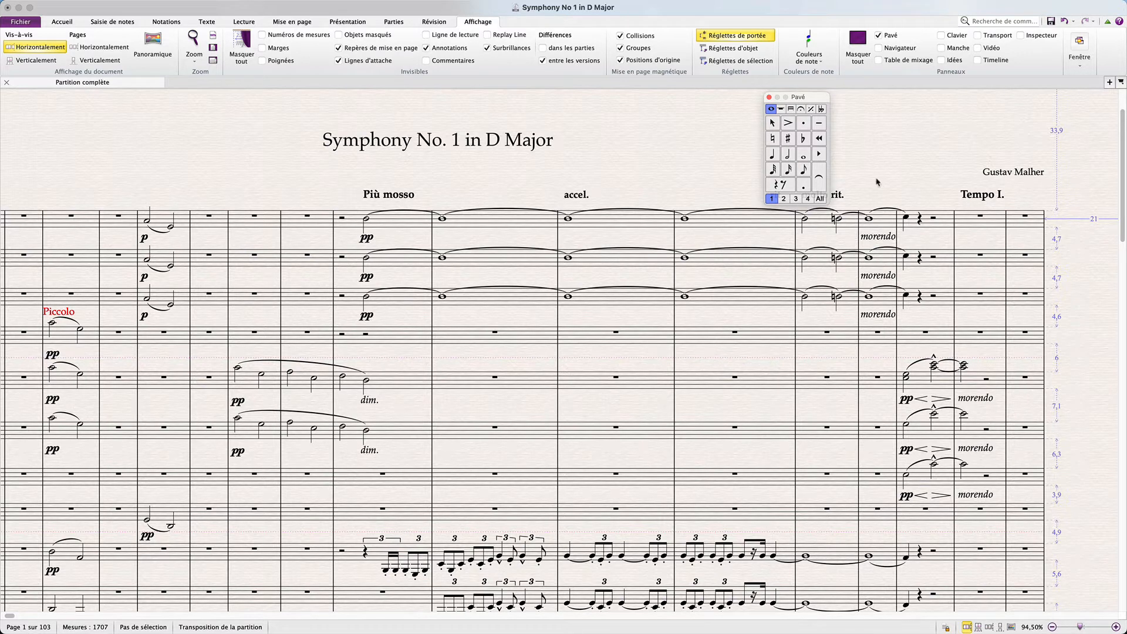
pyautogui.moveTo(809, 101); pyautogui.dragTo(763, 112)
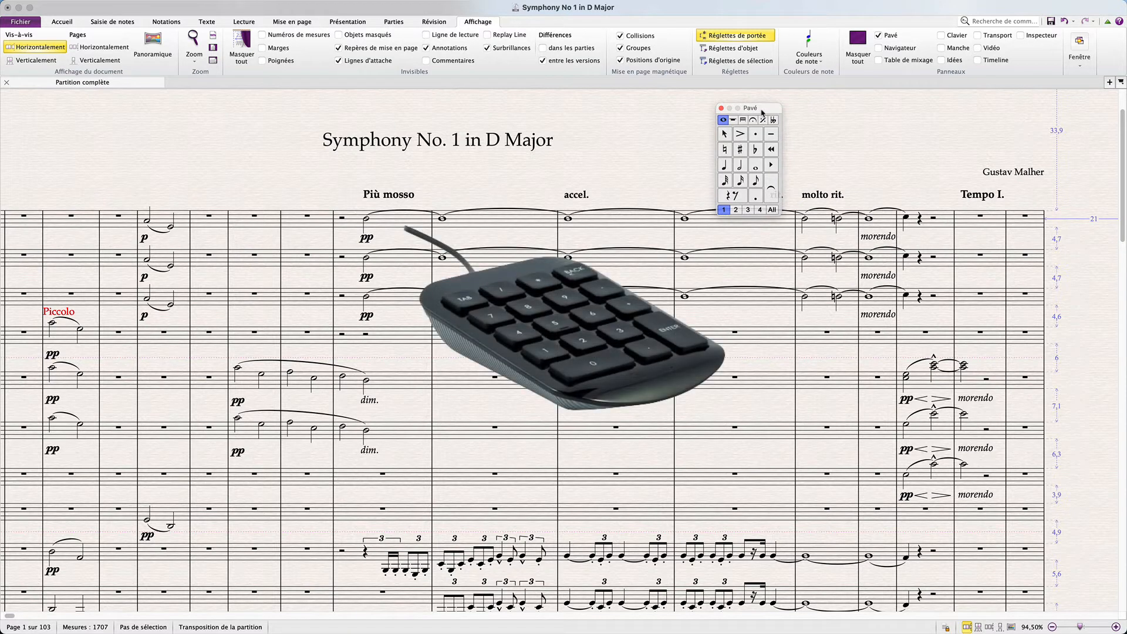
# Choose a half note with a flat and an accent on the Pavé keypad
pyautogui.press('KP_2')
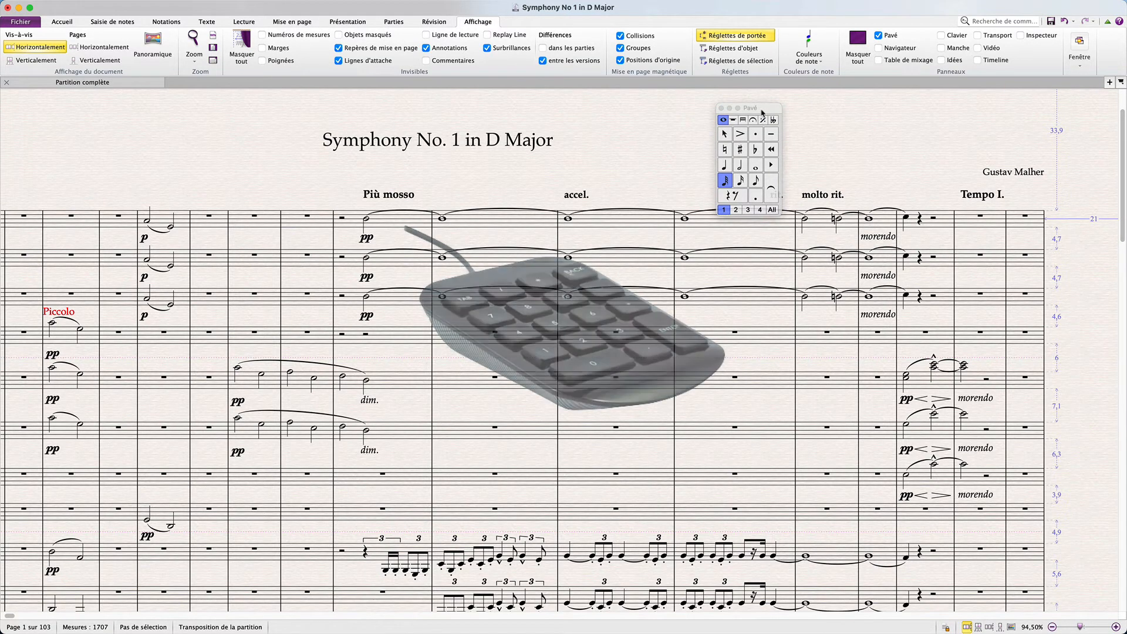
pyautogui.press('KP_5')
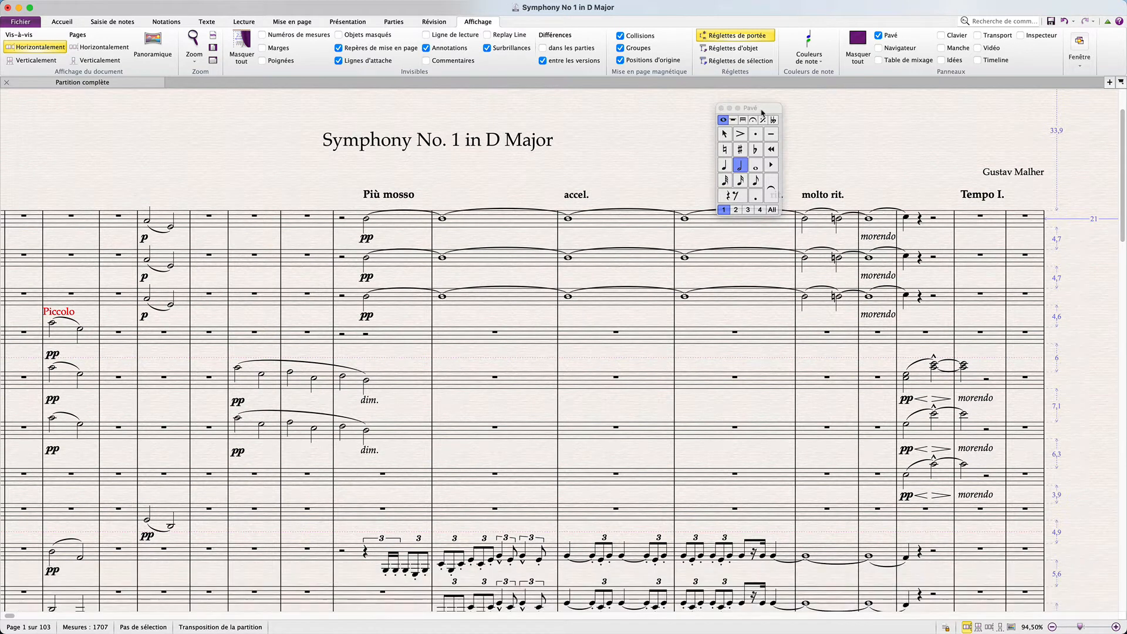
pyautogui.press('KP_9')
pyautogui.press('=')
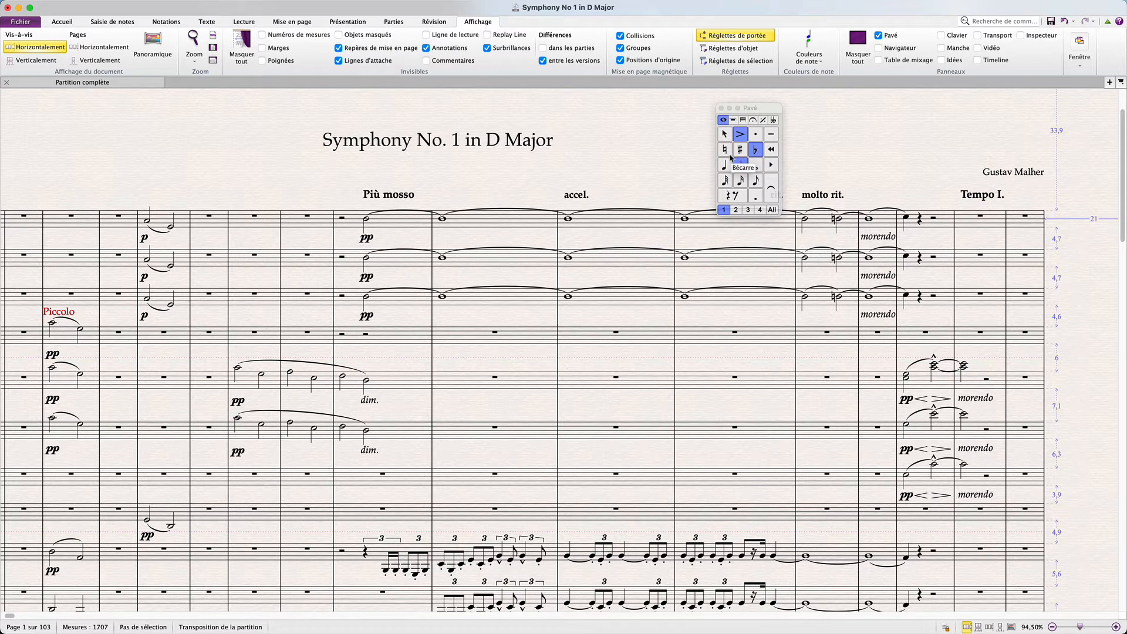
# Switch among the second, third and sixth keypad layouts and return to the common notes layout
pyautogui.click(733, 121)
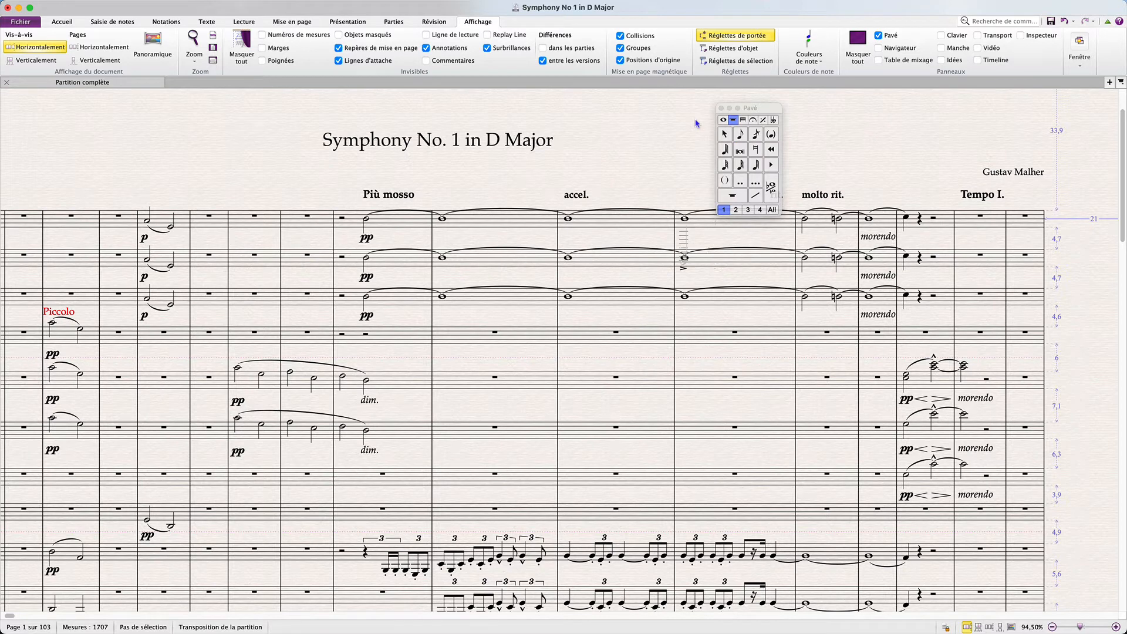
pyautogui.press('F10')
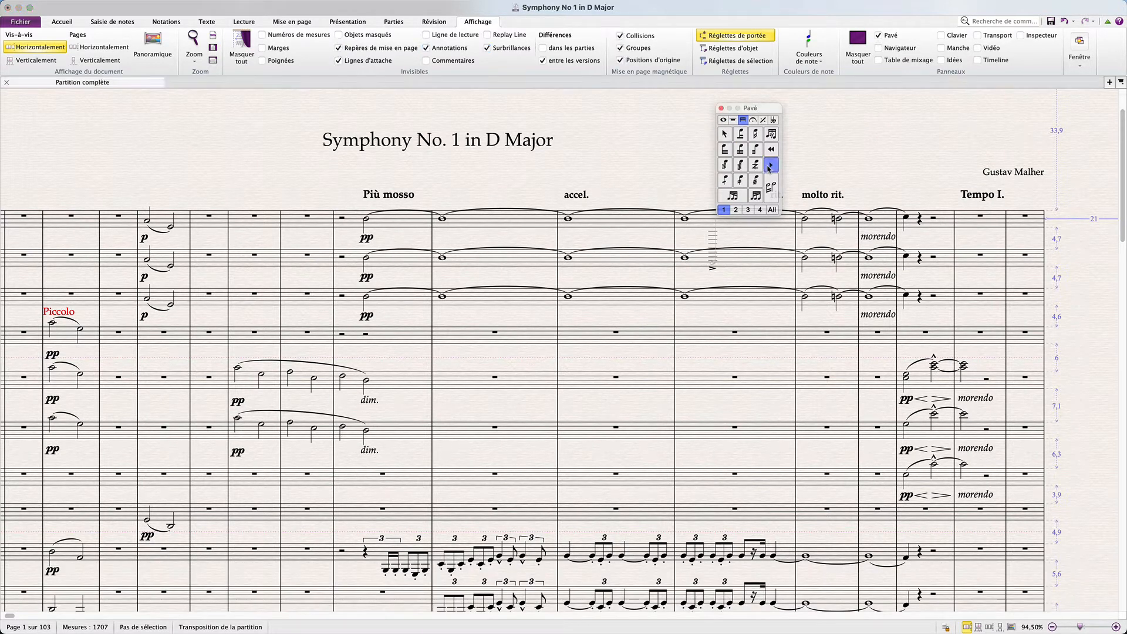
pyautogui.press('F12')
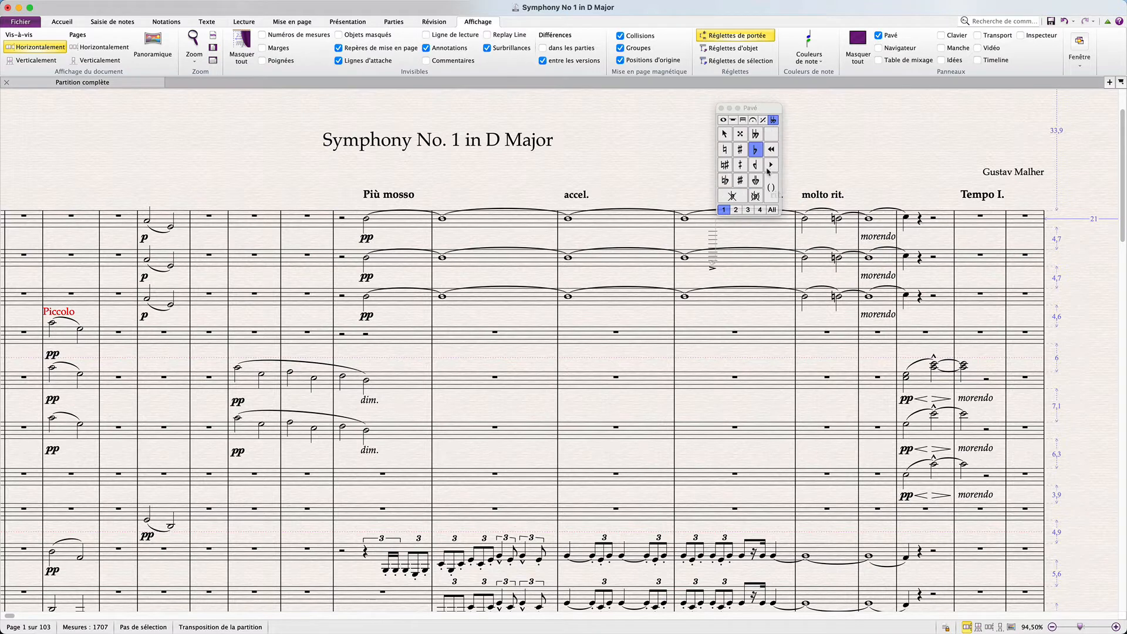
pyautogui.press('F7')
pyautogui.click(771, 167)
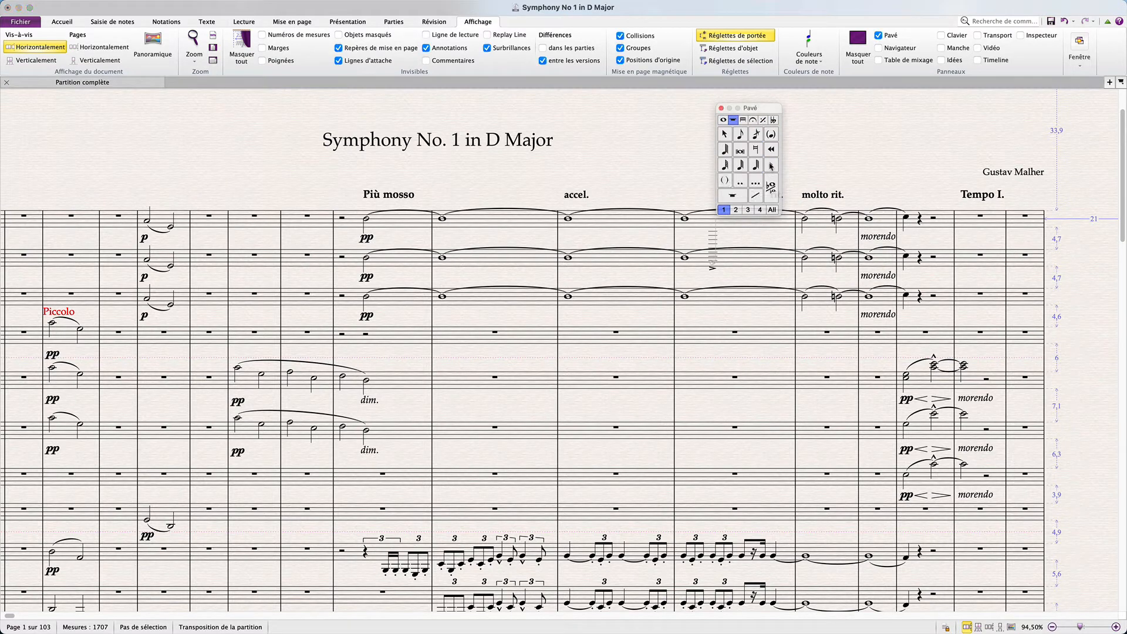
pyautogui.click(771, 167)
pyautogui.click(772, 152)
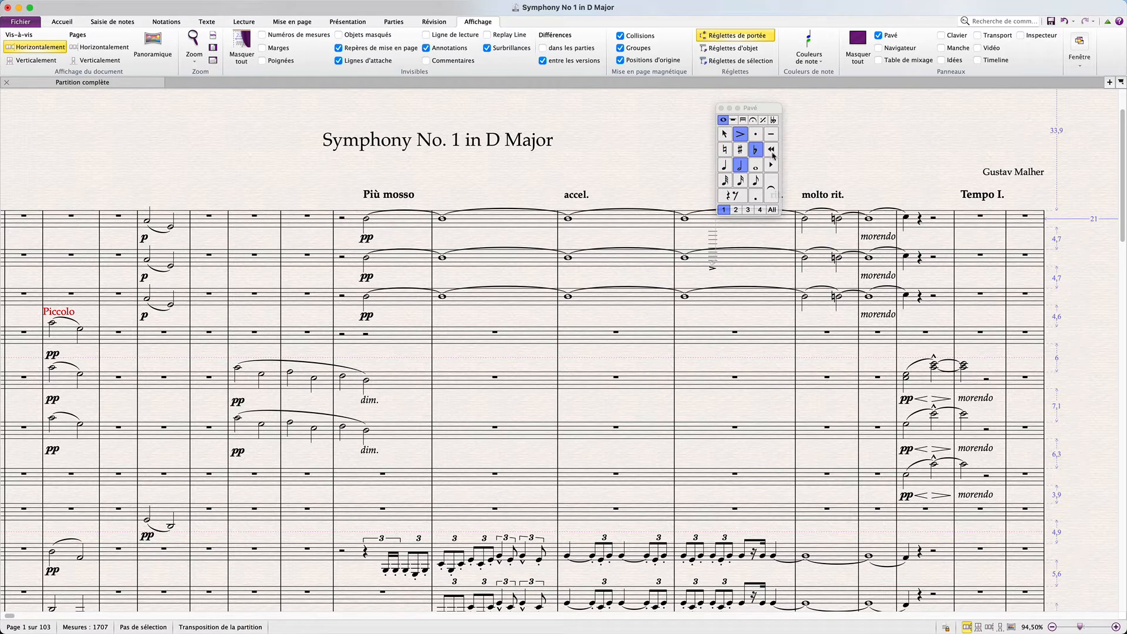
# Go through the keypad layouts one by one up to the accidentals, and cancel the pending note entry
pyautogui.click(772, 167)
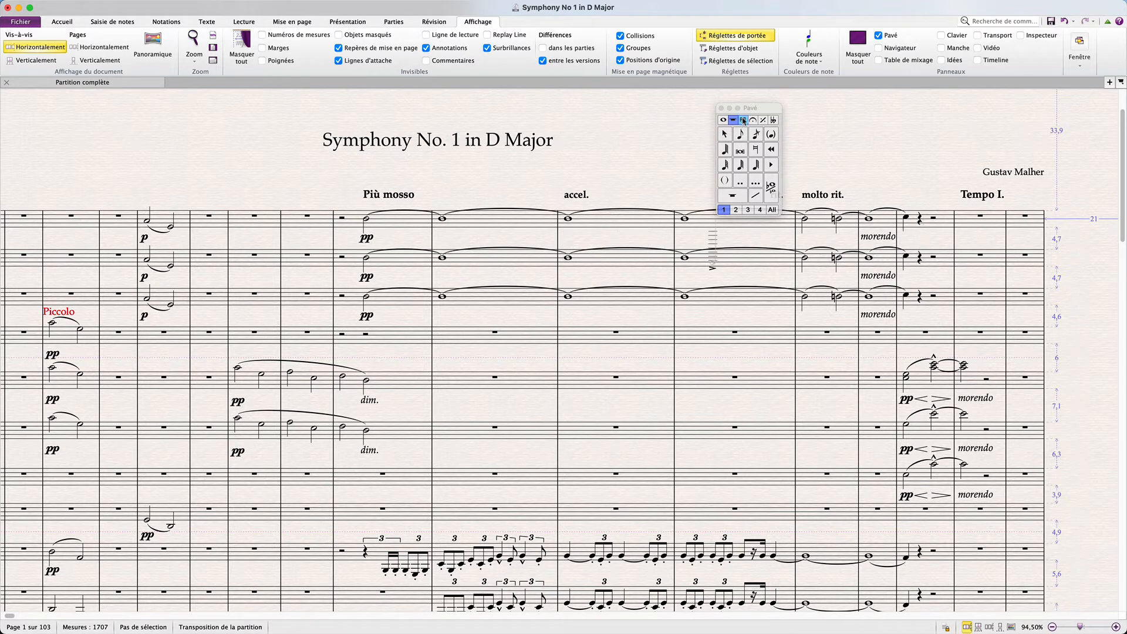
pyautogui.press('+')
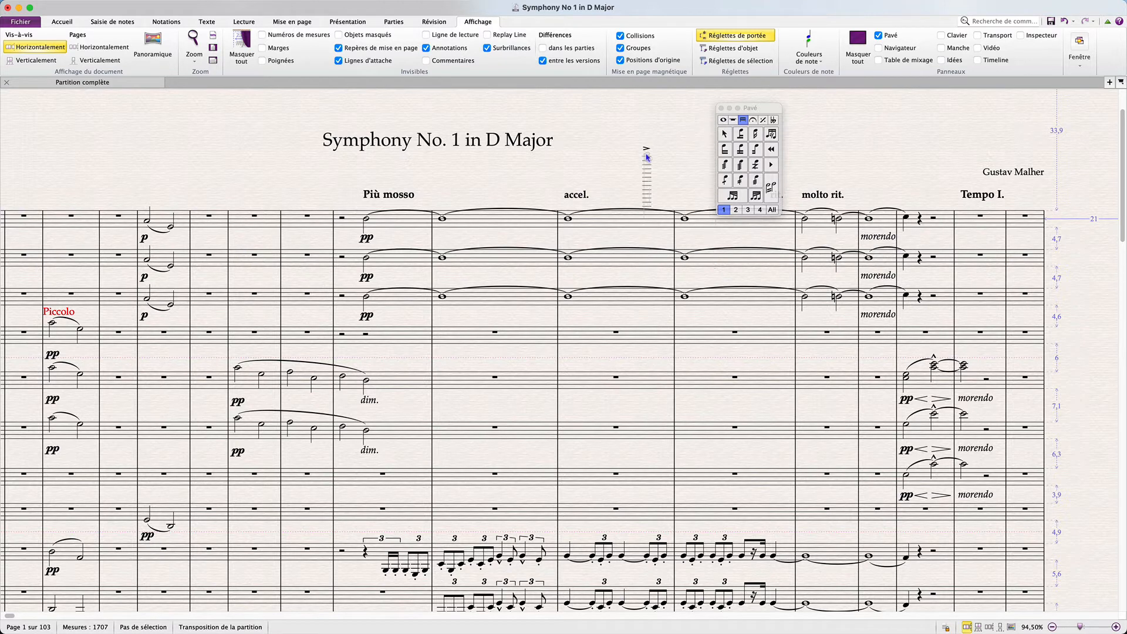
pyautogui.press('+')
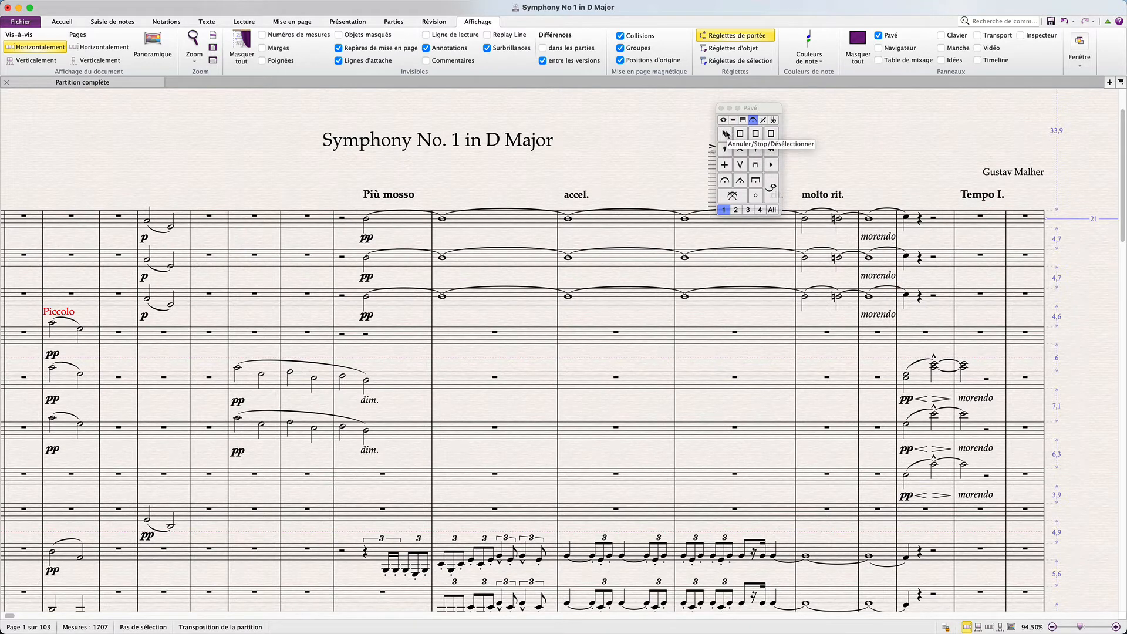
pyautogui.press('KP_Add')
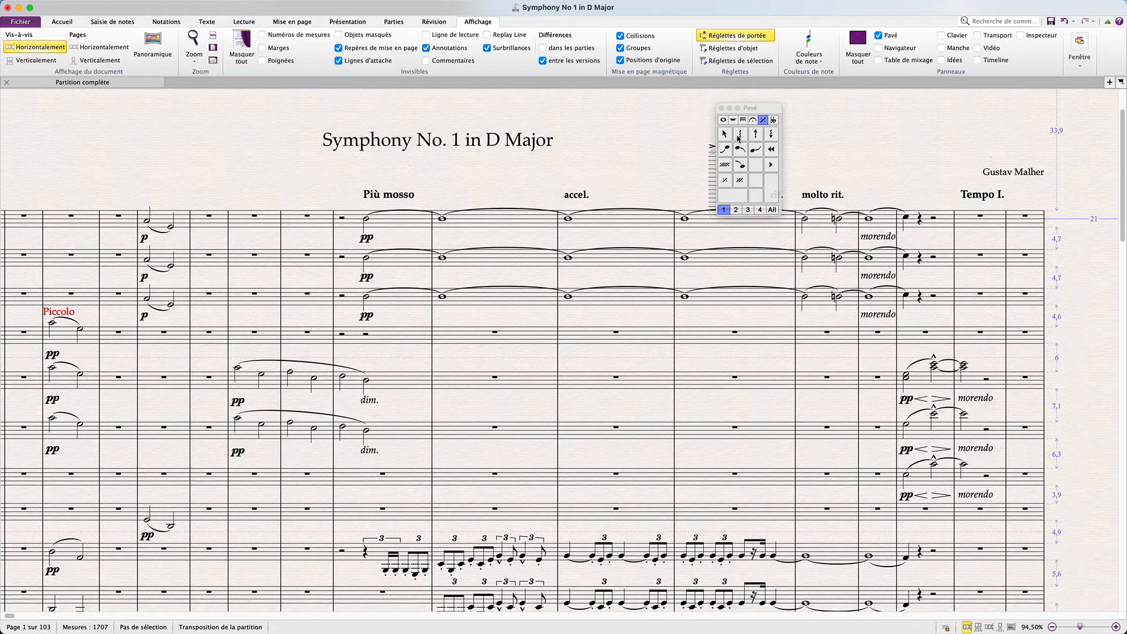
pyautogui.press('+')
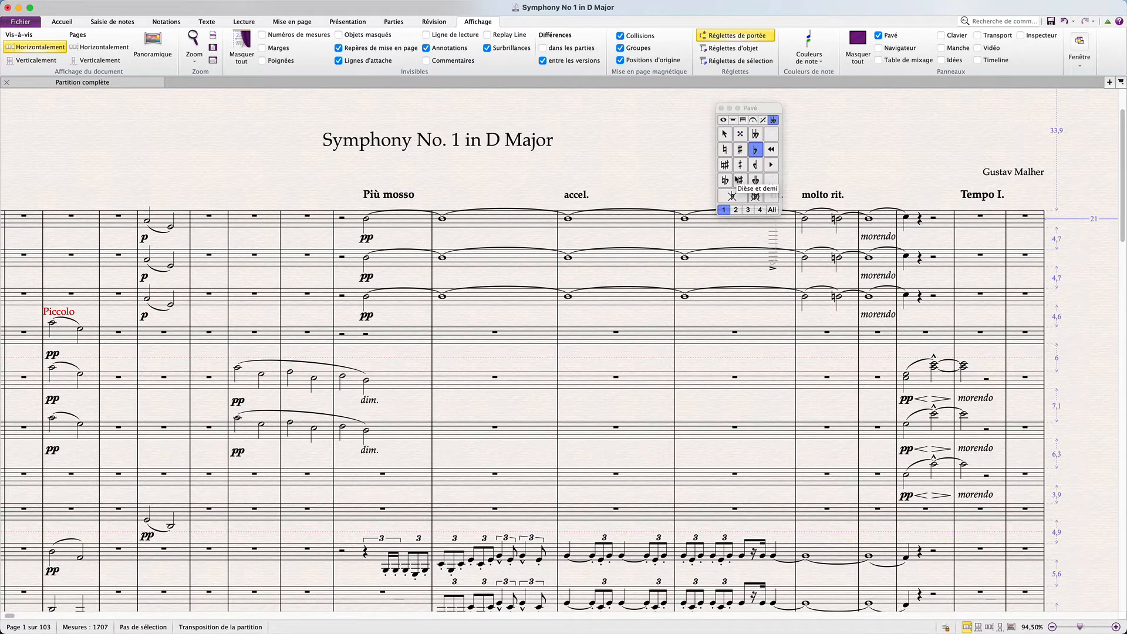
pyautogui.press('Escape')
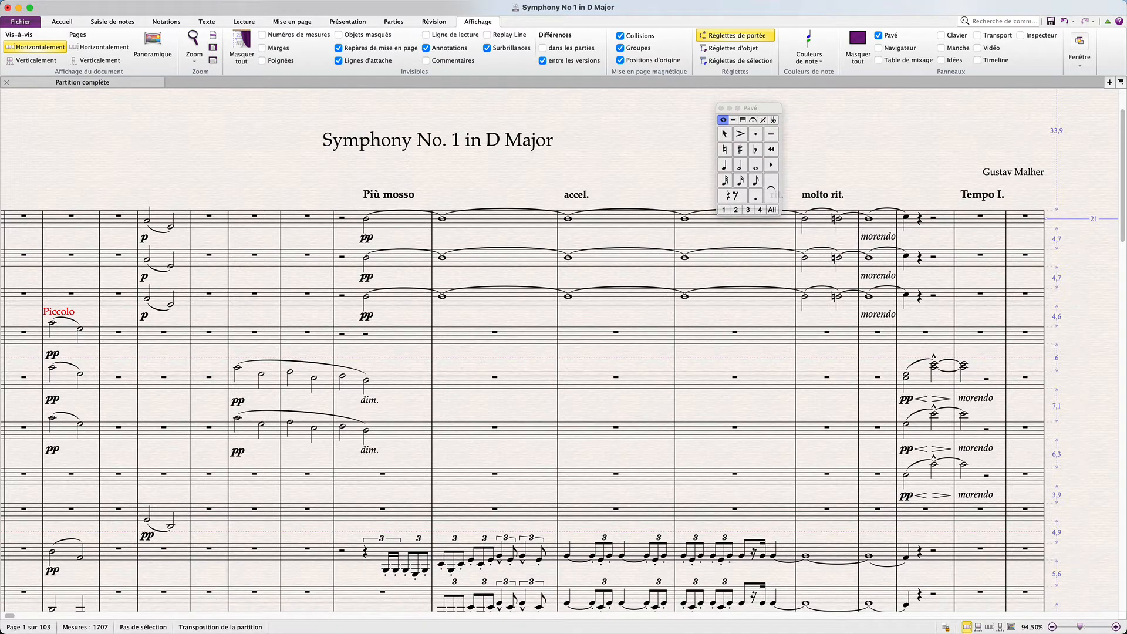
# Select the accented half-note chord in bar 15 of Hautbois I, II and show the articulations keypad layout
pyautogui.click(933, 368)
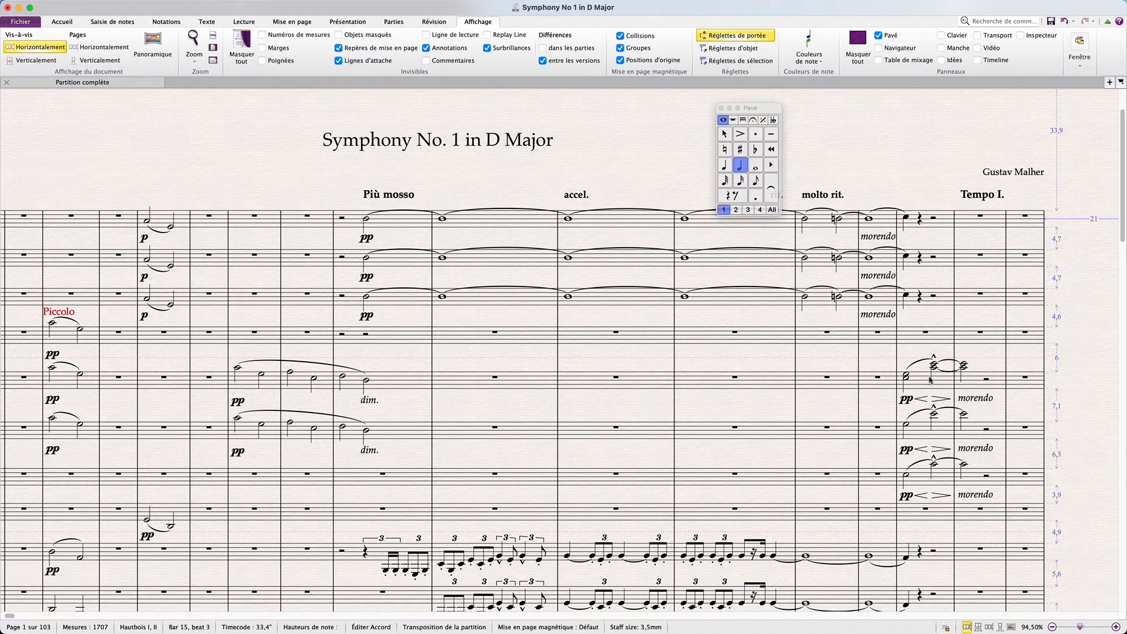
pyautogui.hotkey('shift', 'Right')
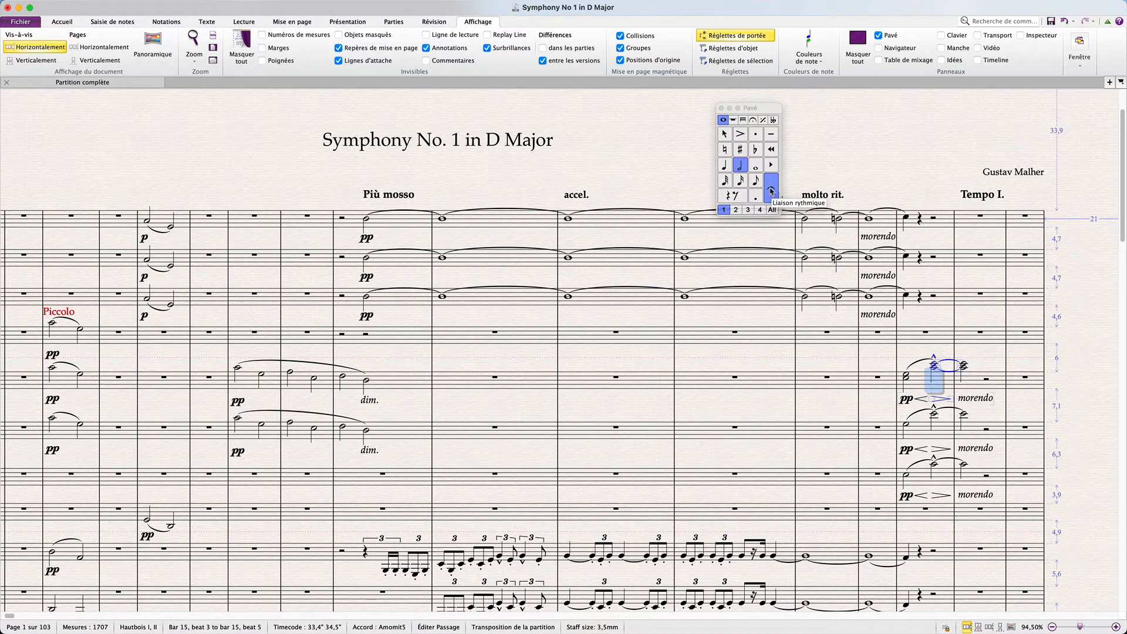
pyautogui.click(753, 121)
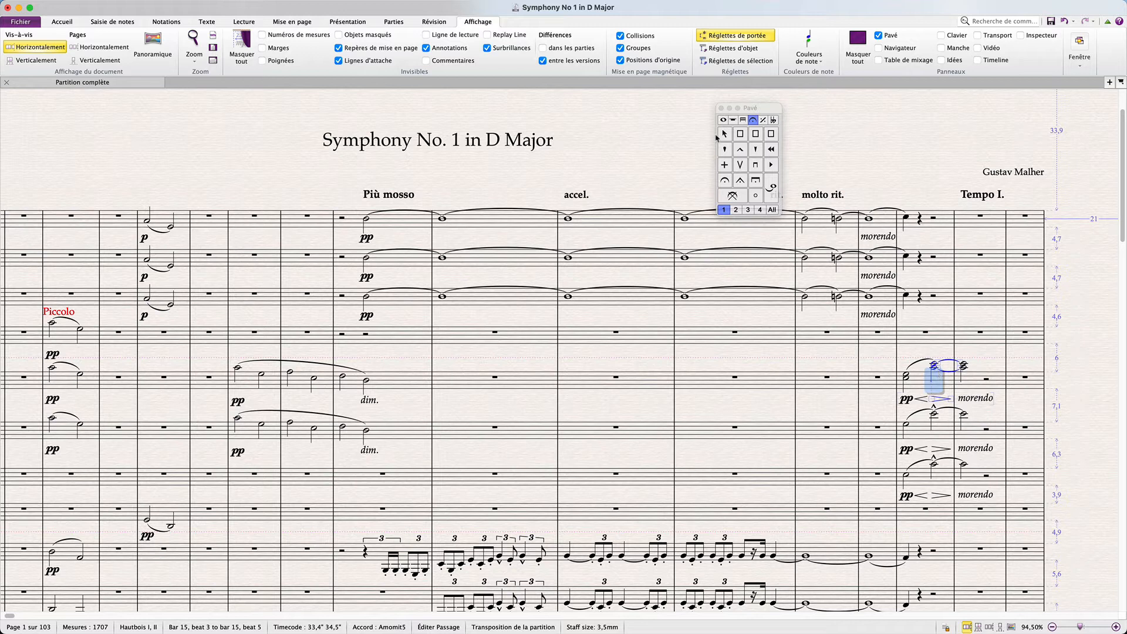
# Try wedge, staccatissimo and bowing marks on the selected chord, remove them, and return to the common notes layout with nothing selected
pyautogui.click(742, 152)
pyautogui.click(756, 151)
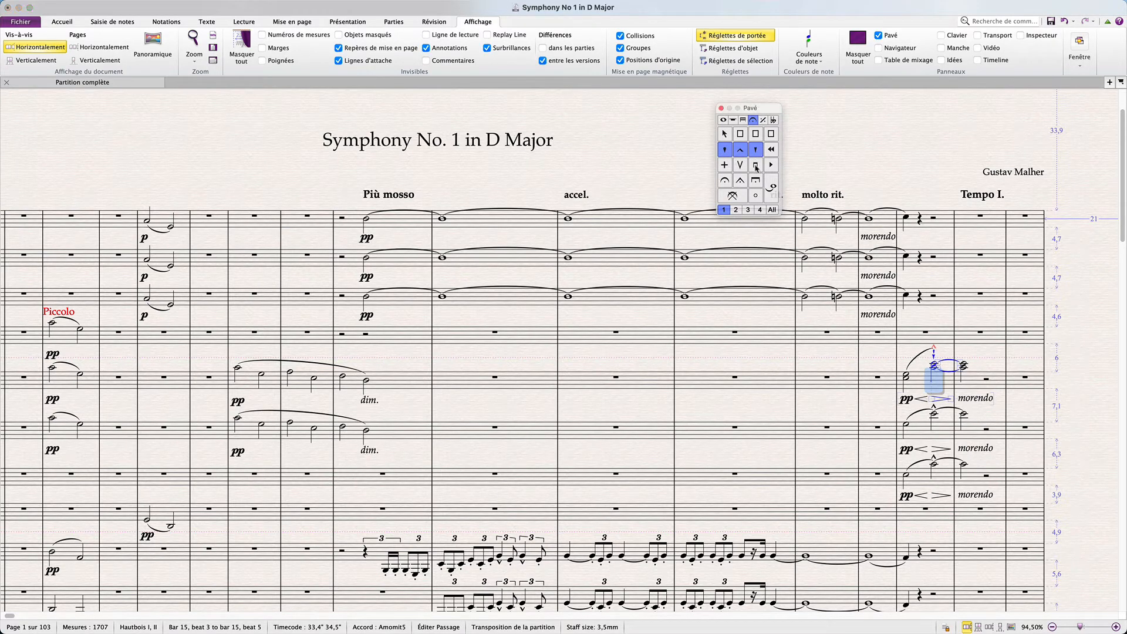
pyautogui.click(755, 165)
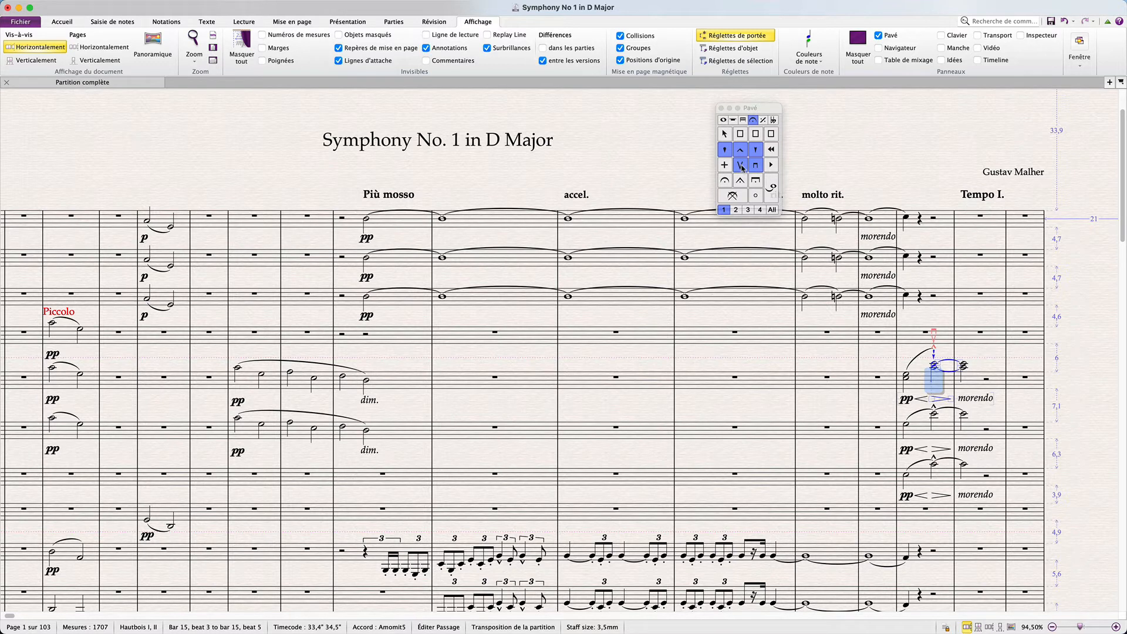
pyautogui.click(742, 168)
pyautogui.click(756, 166)
pyautogui.click(756, 151)
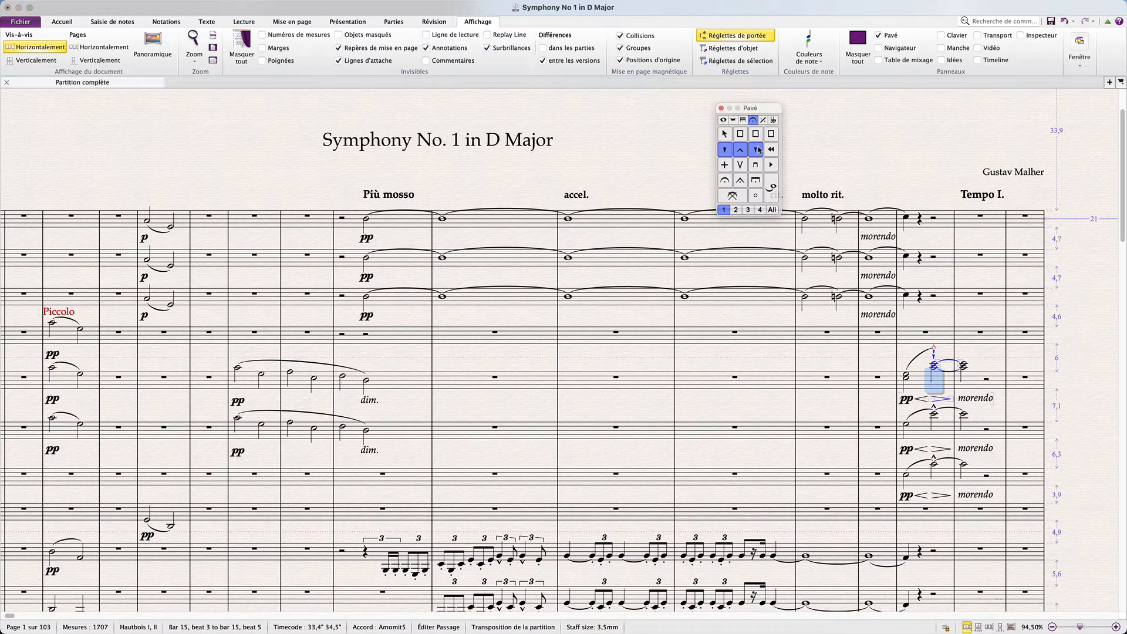
pyautogui.click(726, 151)
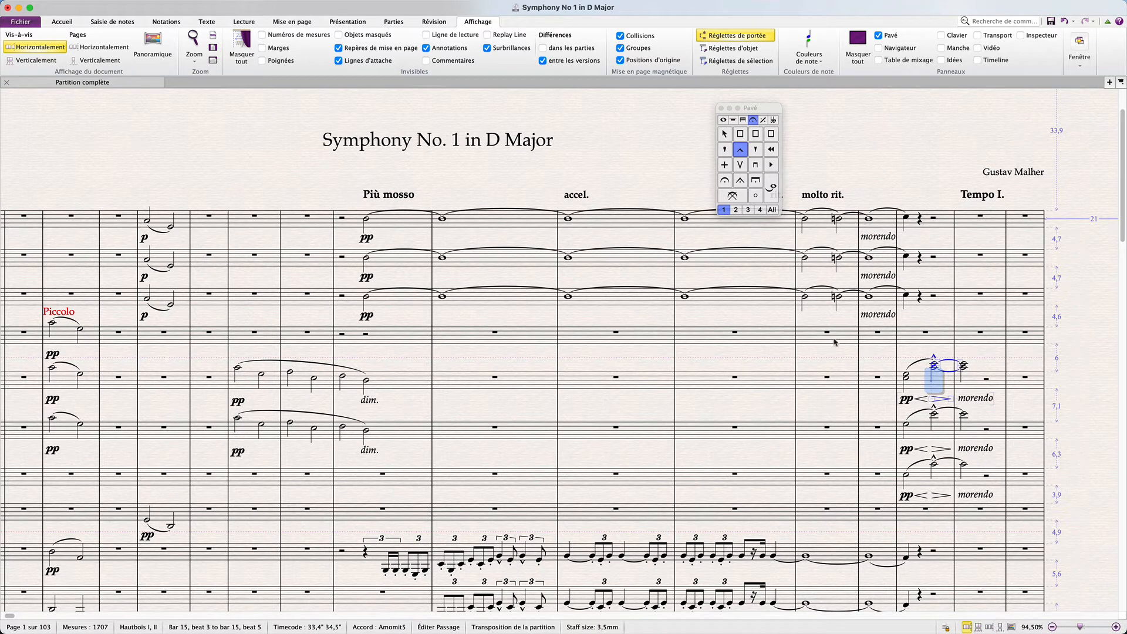
pyautogui.click(724, 119)
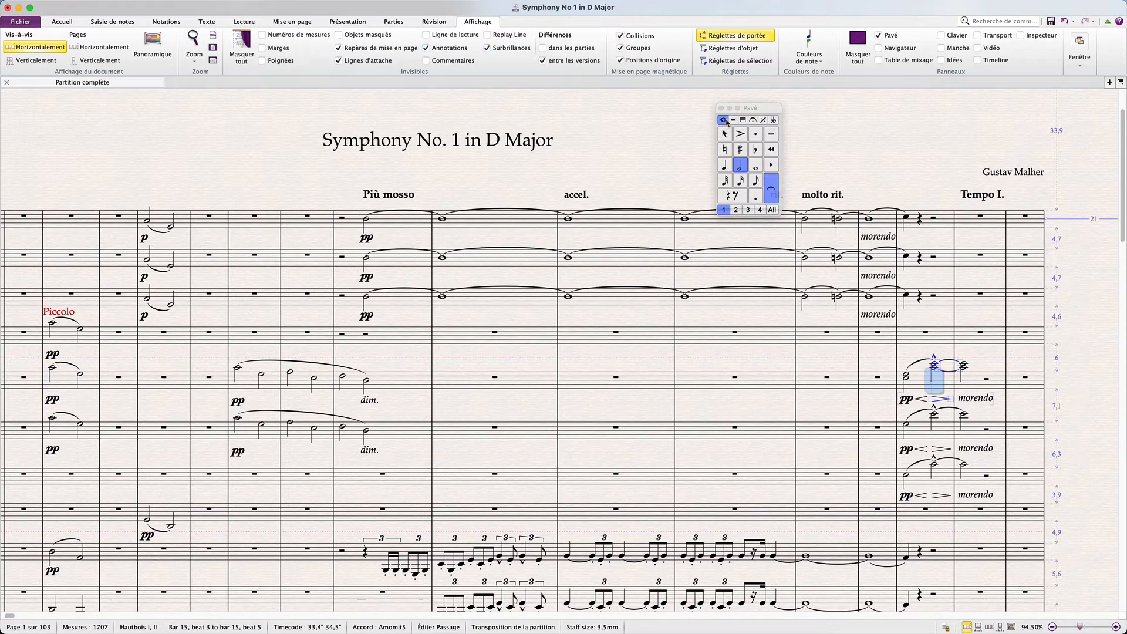
pyautogui.click(675, 138)
# Enter a D5 whole note in bar 11 of the Hautbois I, II staff
pyautogui.hscroll(5, 534, 398)
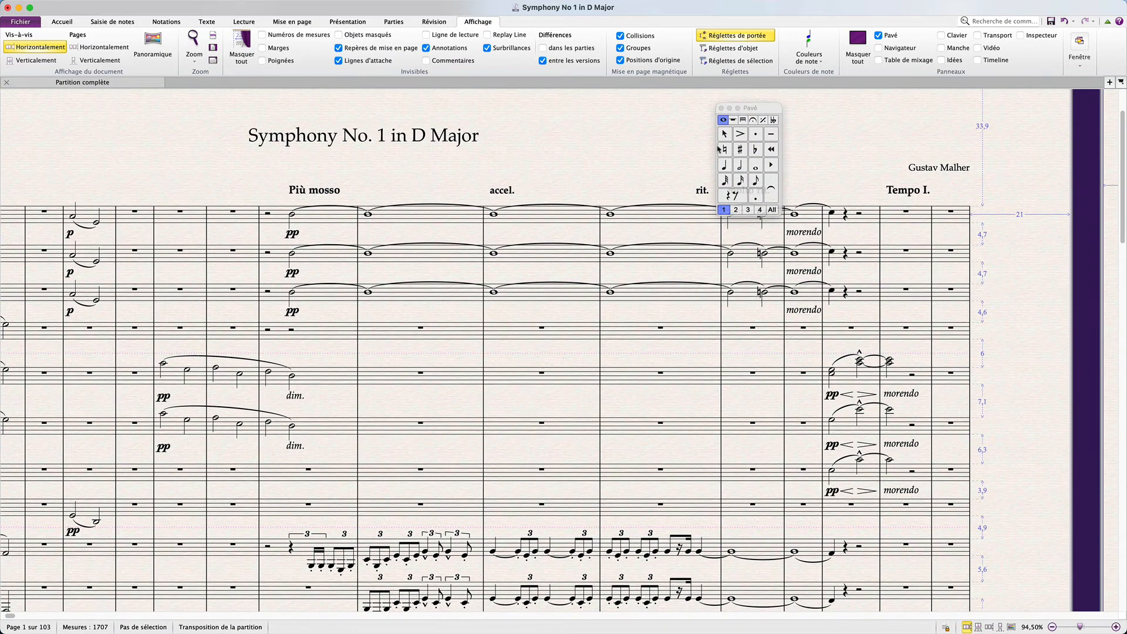
pyautogui.click(752, 168)
pyautogui.click(495, 372)
# Try adding a B♭4 half note beneath the whole note in bar 11, undo it, and leave note input
pyautogui.click(741, 165)
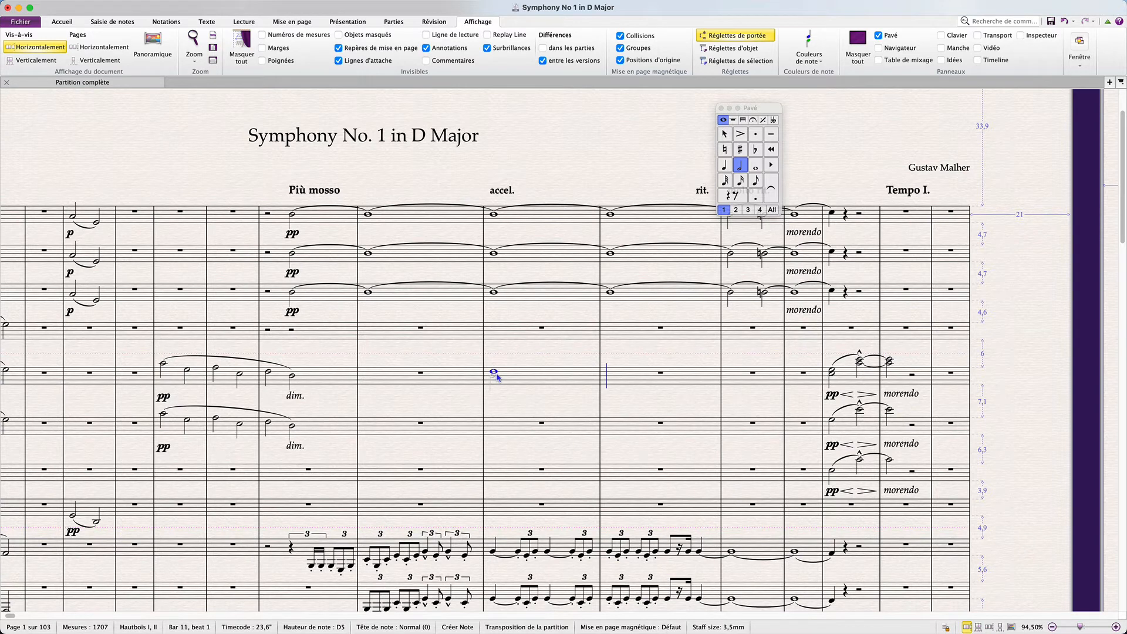
pyautogui.click(497, 376)
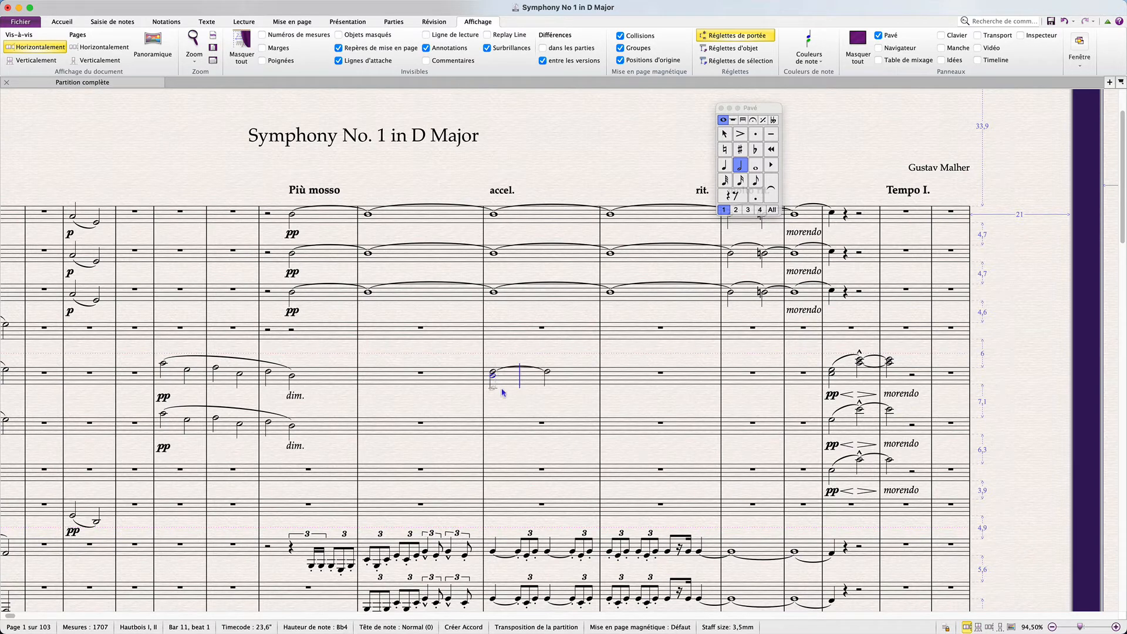
pyautogui.click(497, 376)
pyautogui.press('cmd+z')
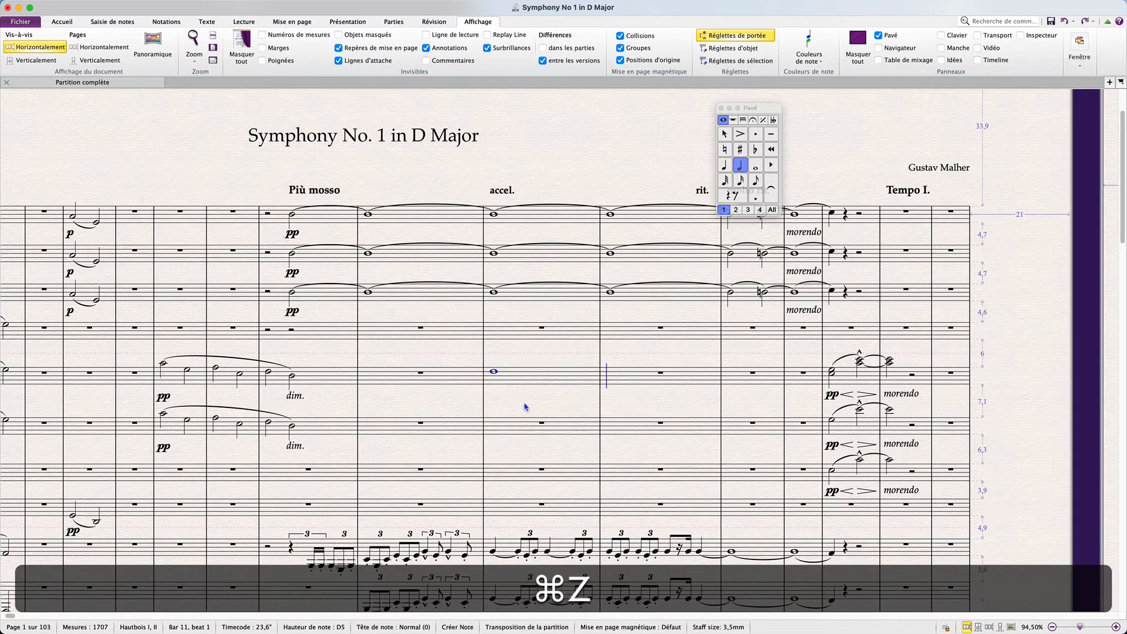
pyautogui.press('Escape')
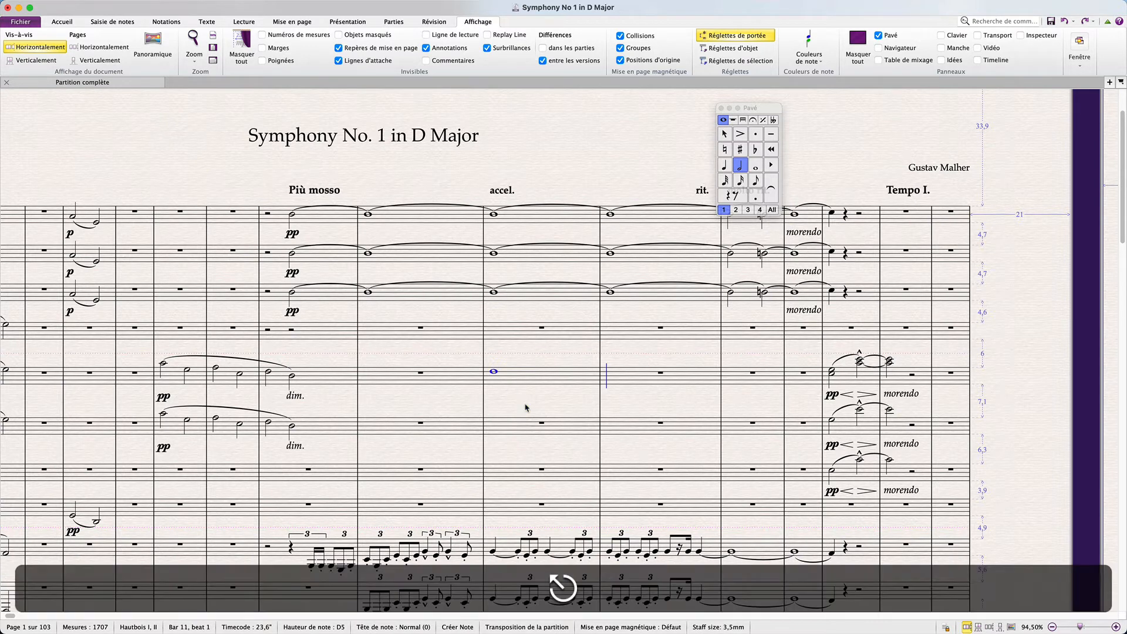
# In voice 2 of the Hautbois I, II staff, enter half notes C5 and B♭4 in bar 11 and G4 in bar 12
pyautogui.click(528, 376)
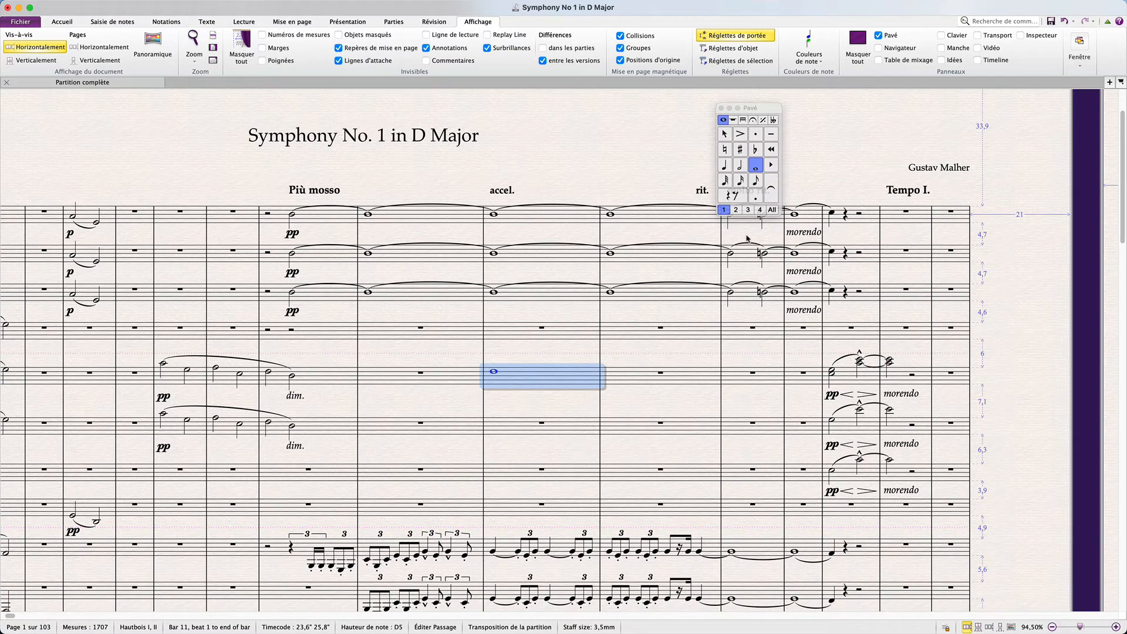
pyautogui.press('n')
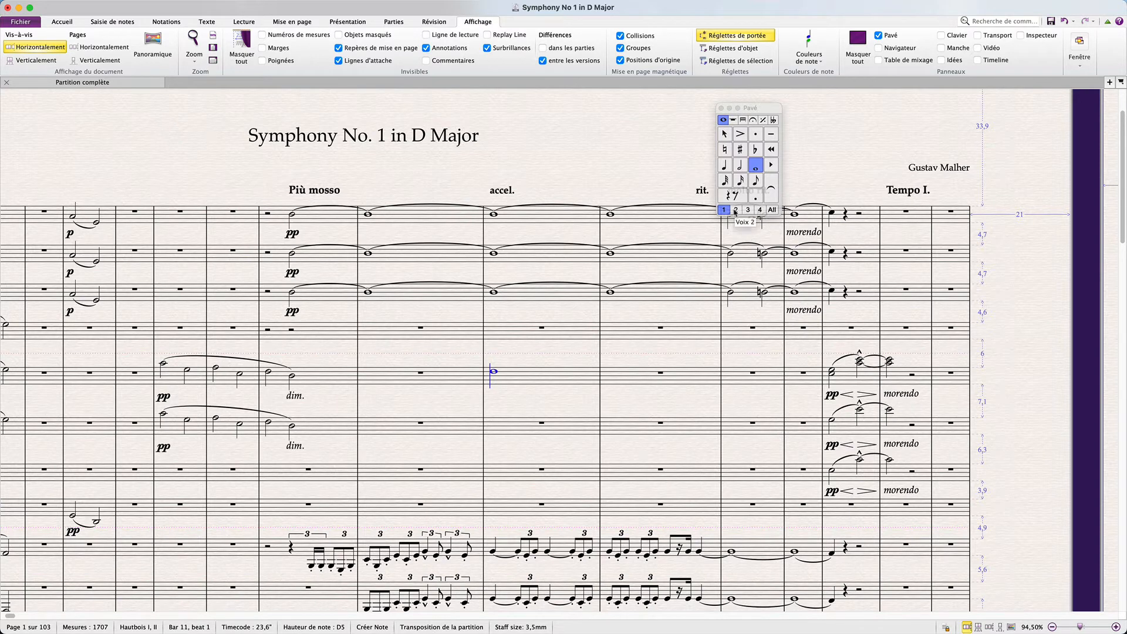
pyautogui.click(735, 210)
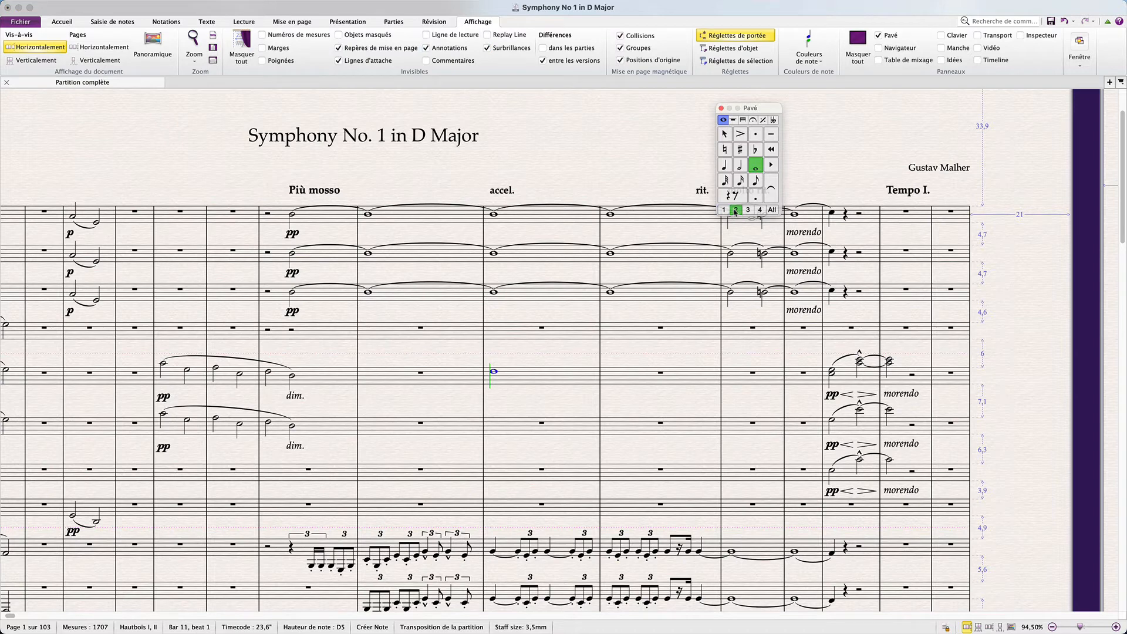
pyautogui.press('5')
pyautogui.press('c')
pyautogui.press('b')
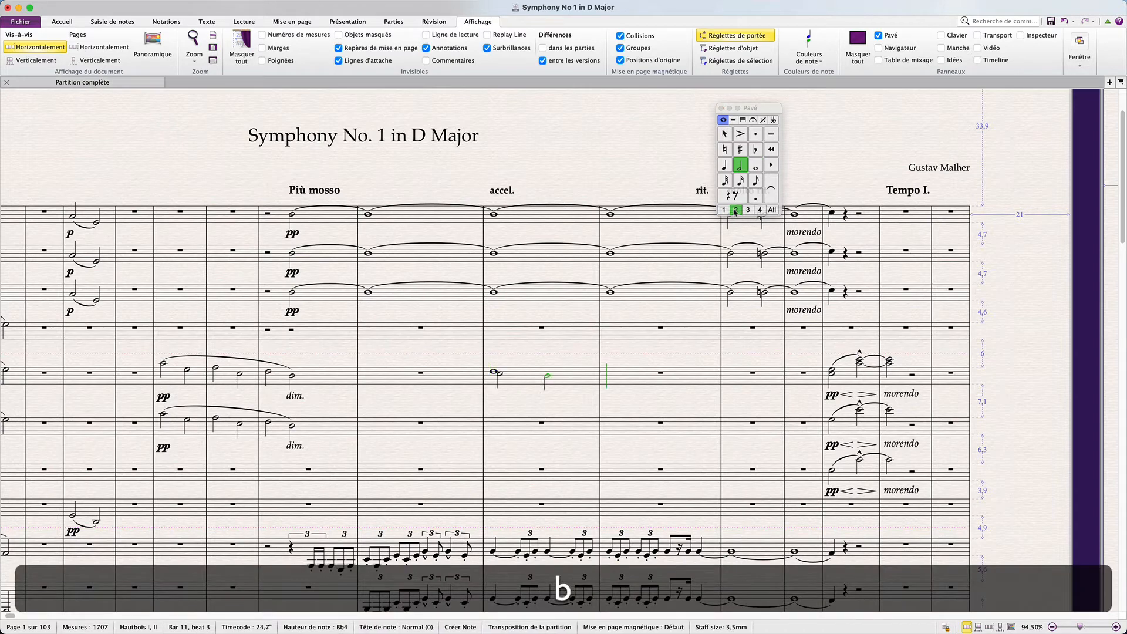
pyautogui.press('g')
pyautogui.press('Escape')
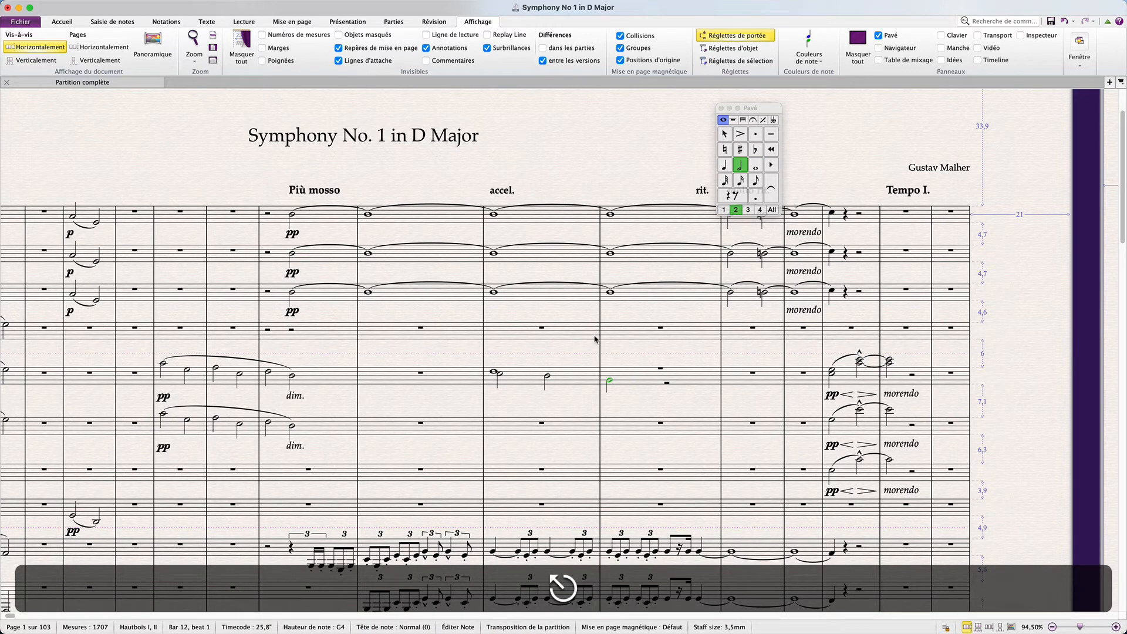
# Cycle the keypad's active voice through 1, 2, 3 and 4 with nothing selected
pyautogui.scroll(3, 595, 340)
pyautogui.scroll(5, 595, 340)
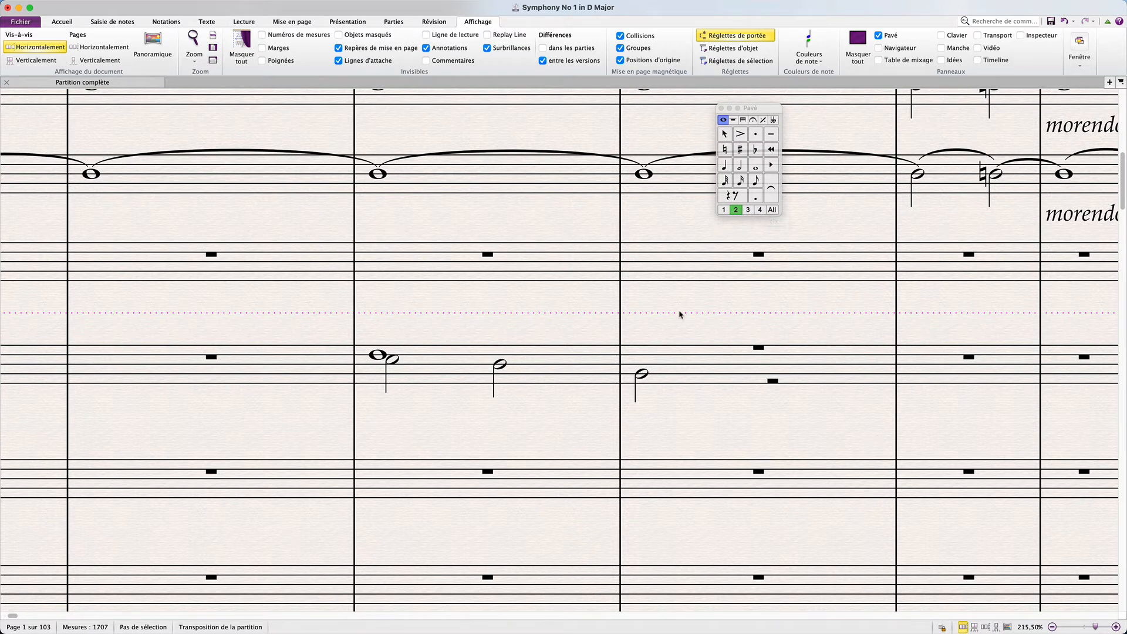
pyautogui.press('alt')
pyautogui.hotkey('alt', '1')
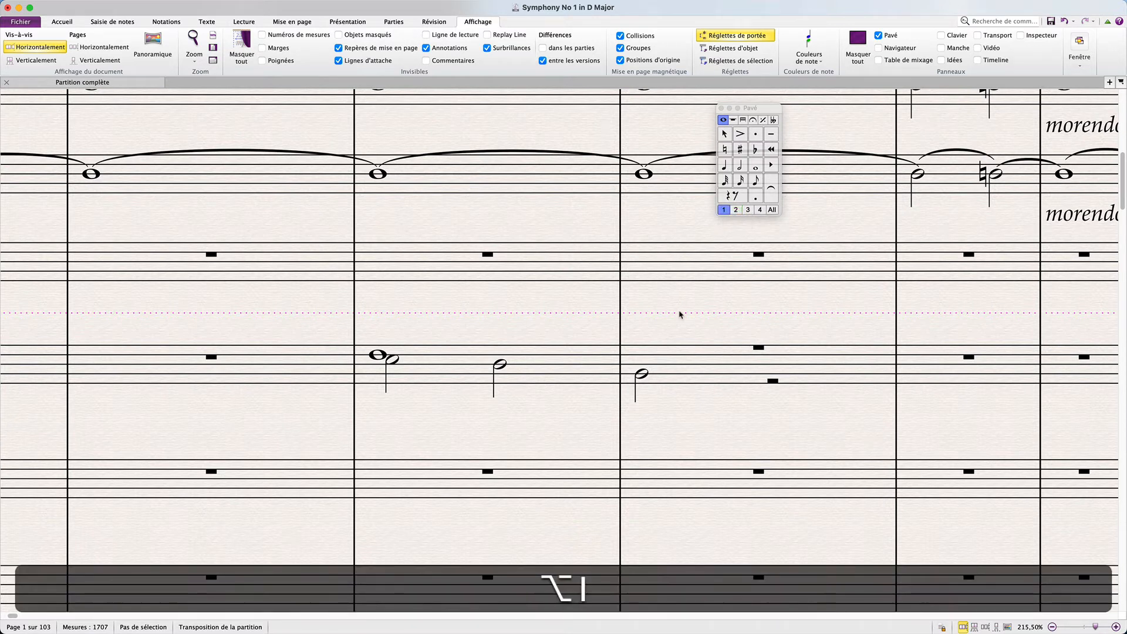
pyautogui.hotkey('alt', '2')
pyautogui.hotkey('alt', '3')
pyautogui.hotkey('alt', '4')
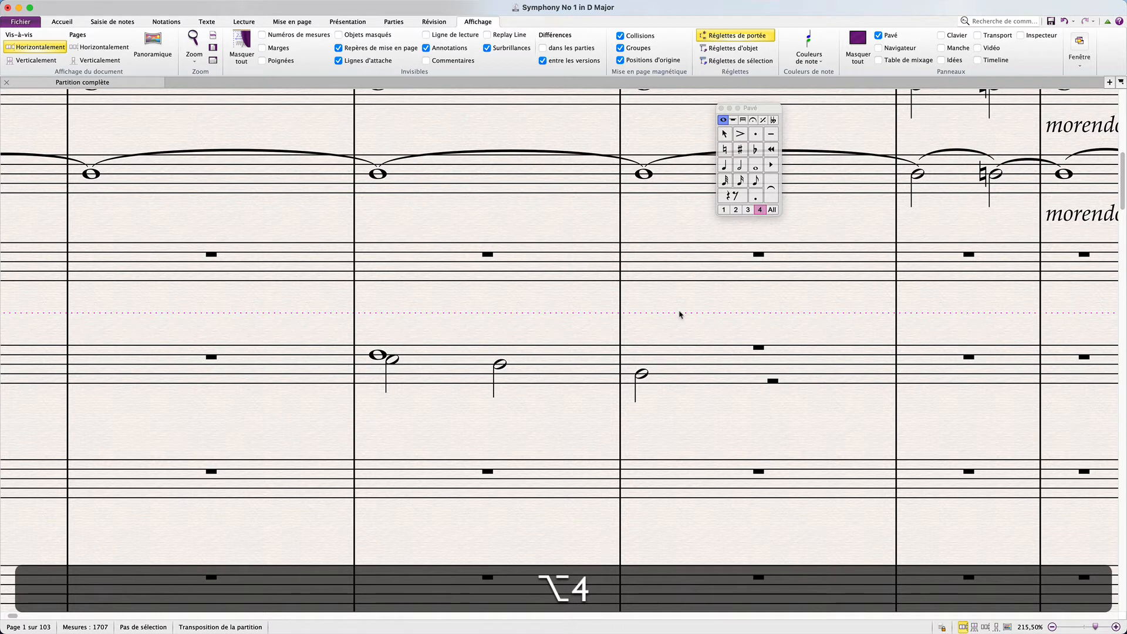
# Clear all notes from bars 11 and 12 of the Hautbois I, II staff and set the keypad back to voice 1
pyautogui.click(547, 374)
pyautogui.keyDown('shift'); pyautogui.click(700, 379); pyautogui.keyUp('shift')
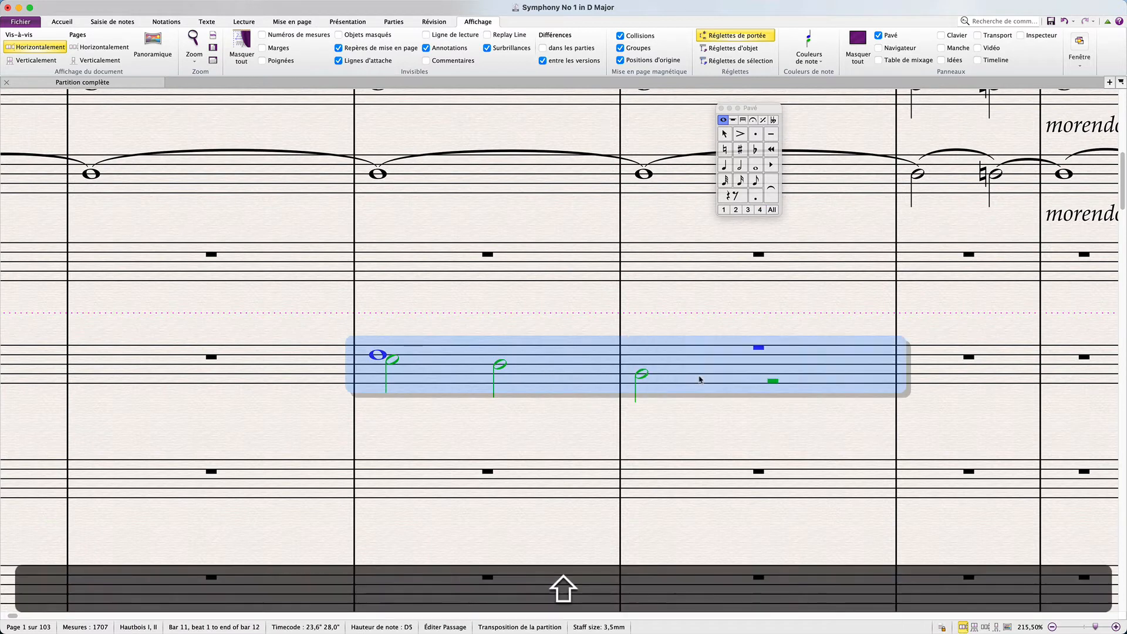
pyautogui.press('super+BackSpace')
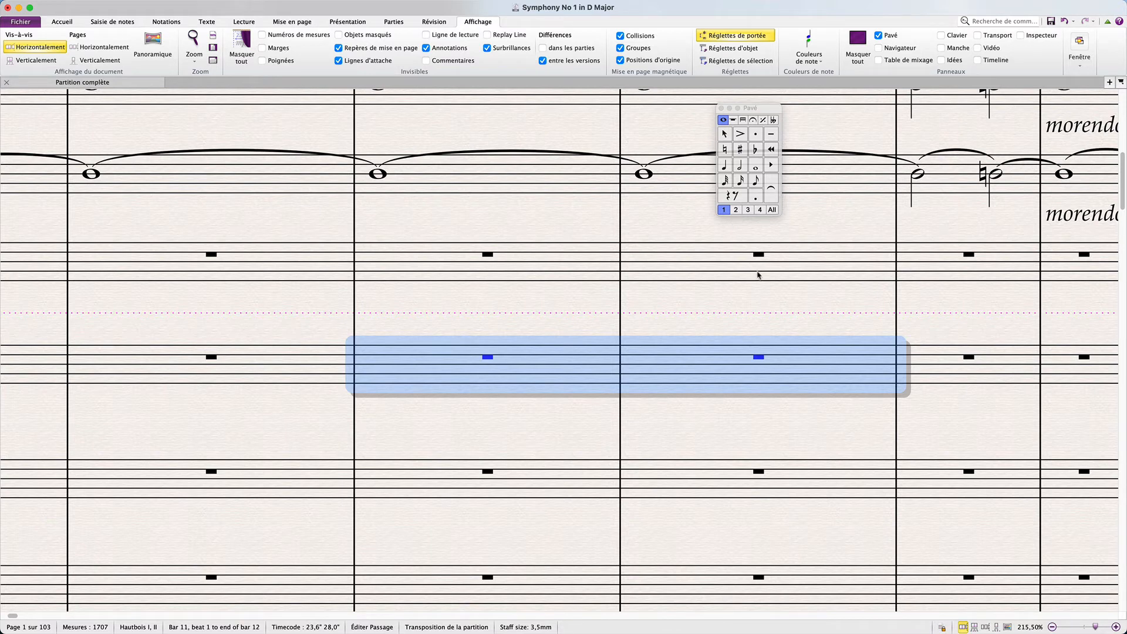
pyautogui.click(740, 302)
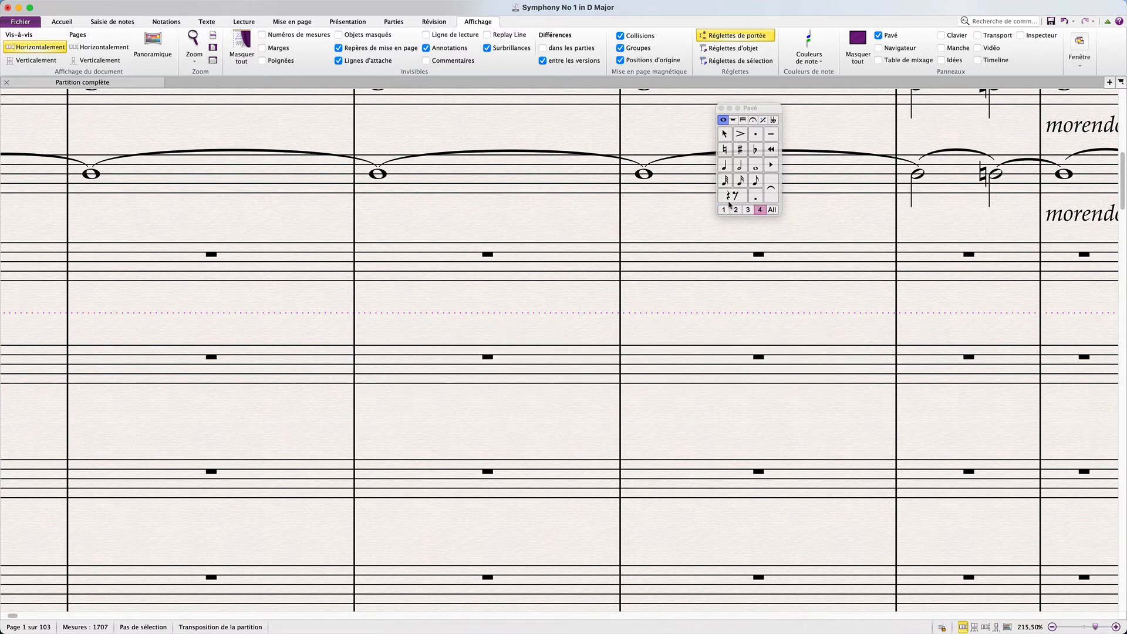
pyautogui.click(724, 209)
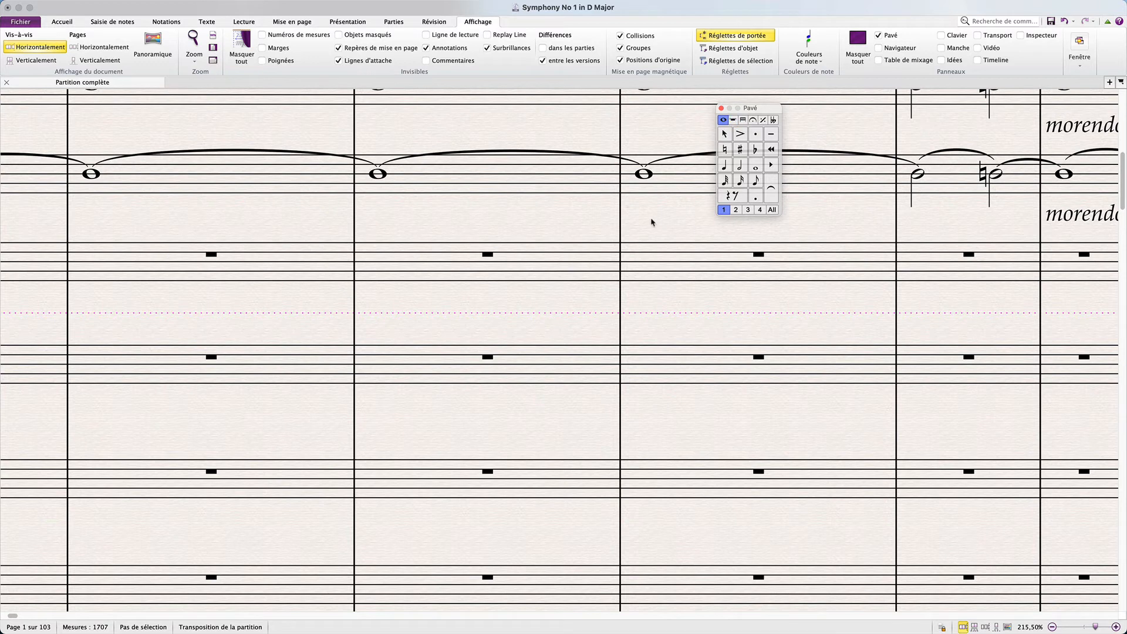
# Cycle through all the keypad layouts in sequence and return to the common notes layout
pyautogui.press('+')
pyautogui.press('+')
pyautogui.press('+')
pyautogui.press('+')
pyautogui.press('+')
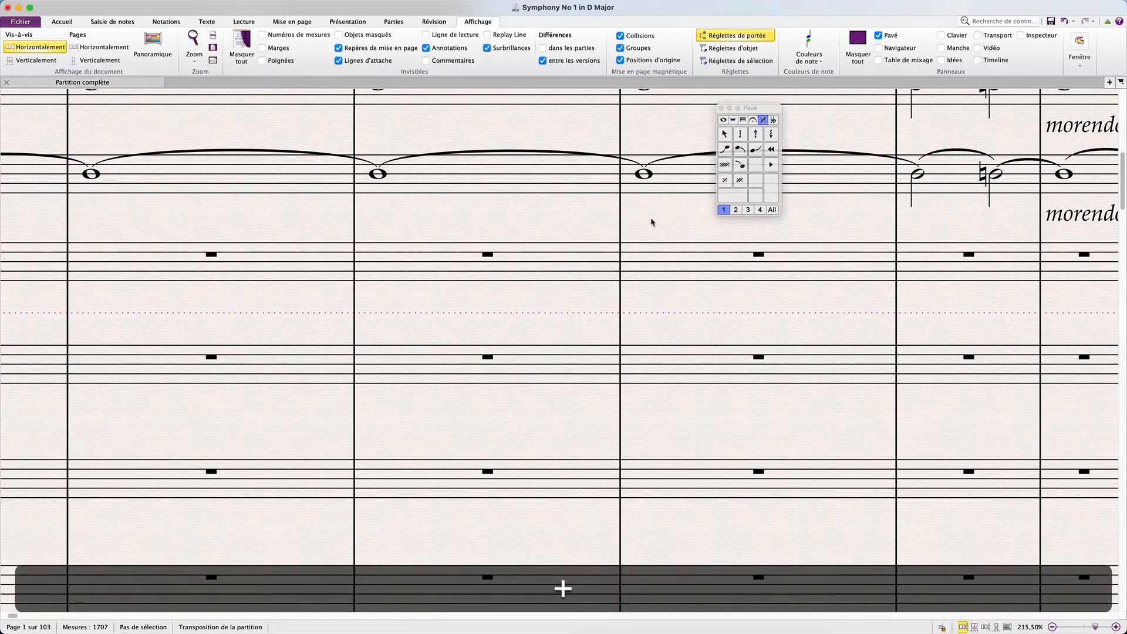
pyautogui.press('+')
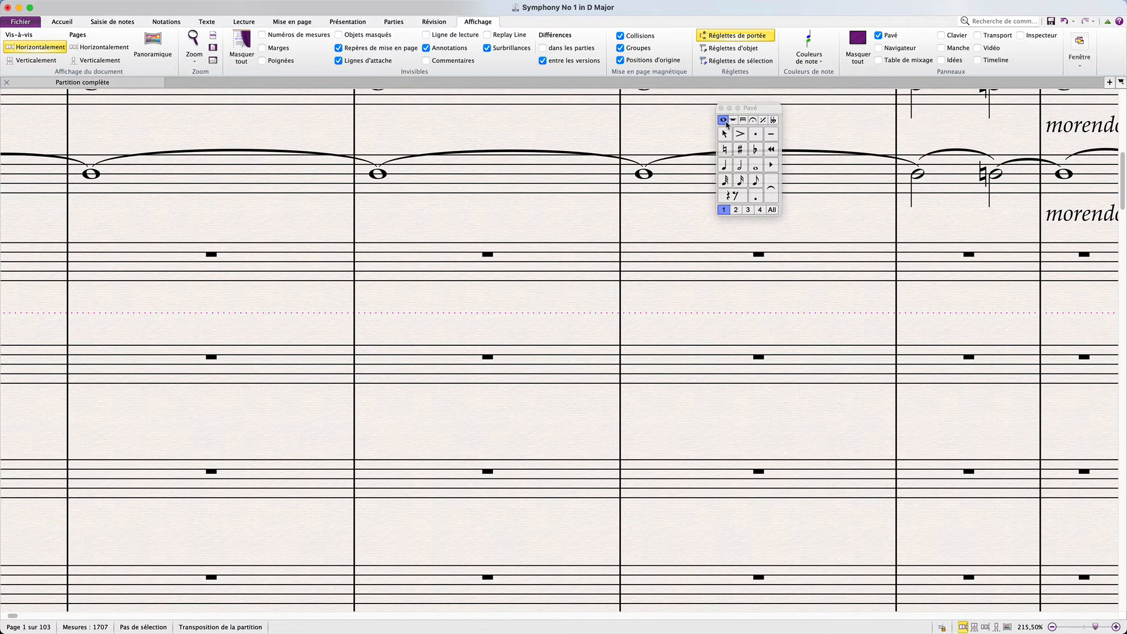
# Jump directly between individual keypad layouts, including common notes, and finish on the accidentals layout
pyautogui.click(743, 120)
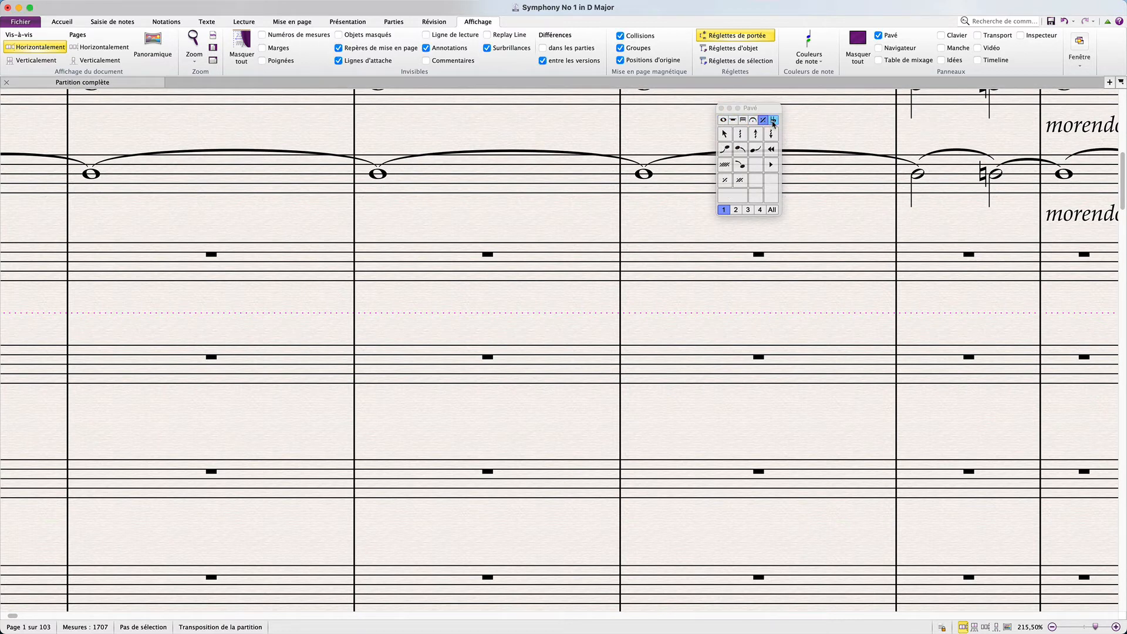
pyautogui.click(774, 120)
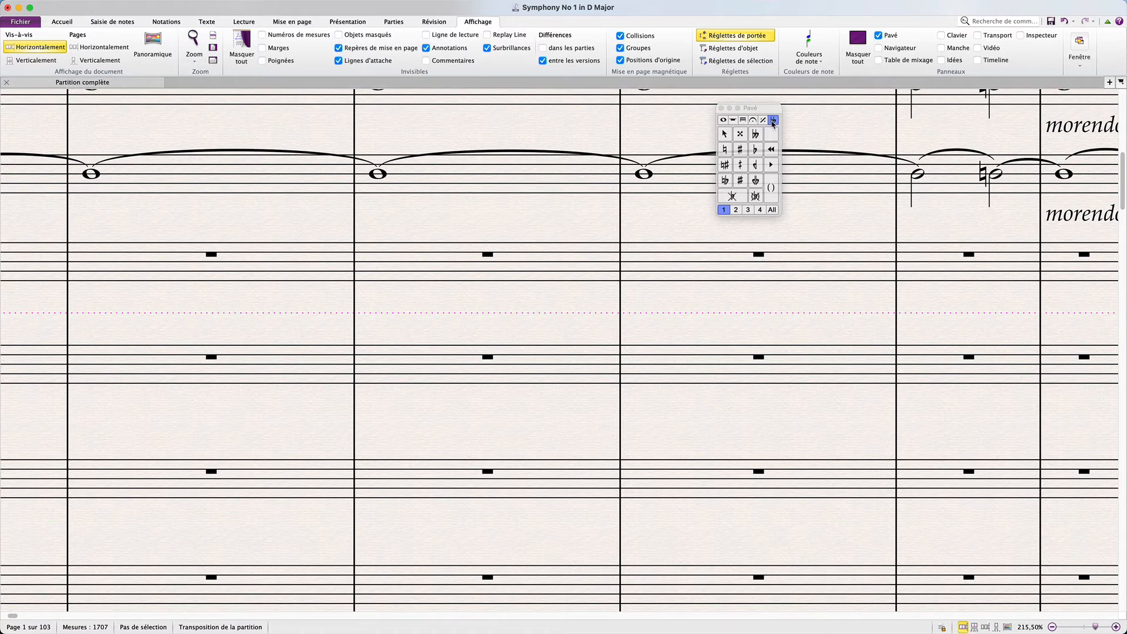
pyautogui.click(724, 121)
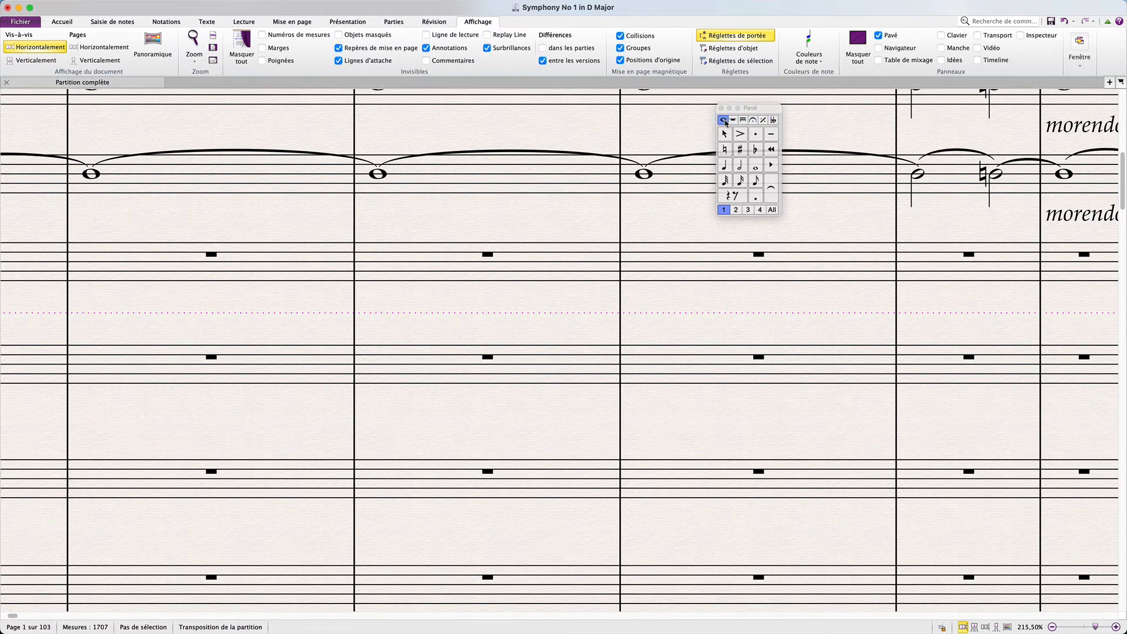
pyautogui.click(774, 122)
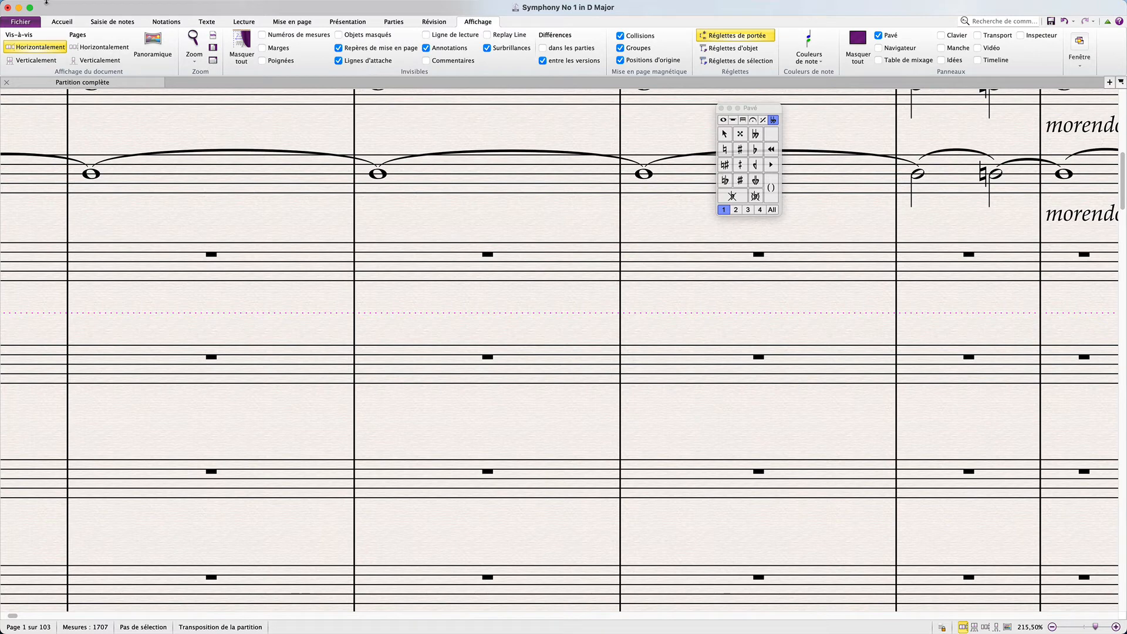
# Open the keyboard shortcut preferences (Raccourcis clavier) and list the functions of the Pavé (tous) category
pyautogui.click(22, 21)
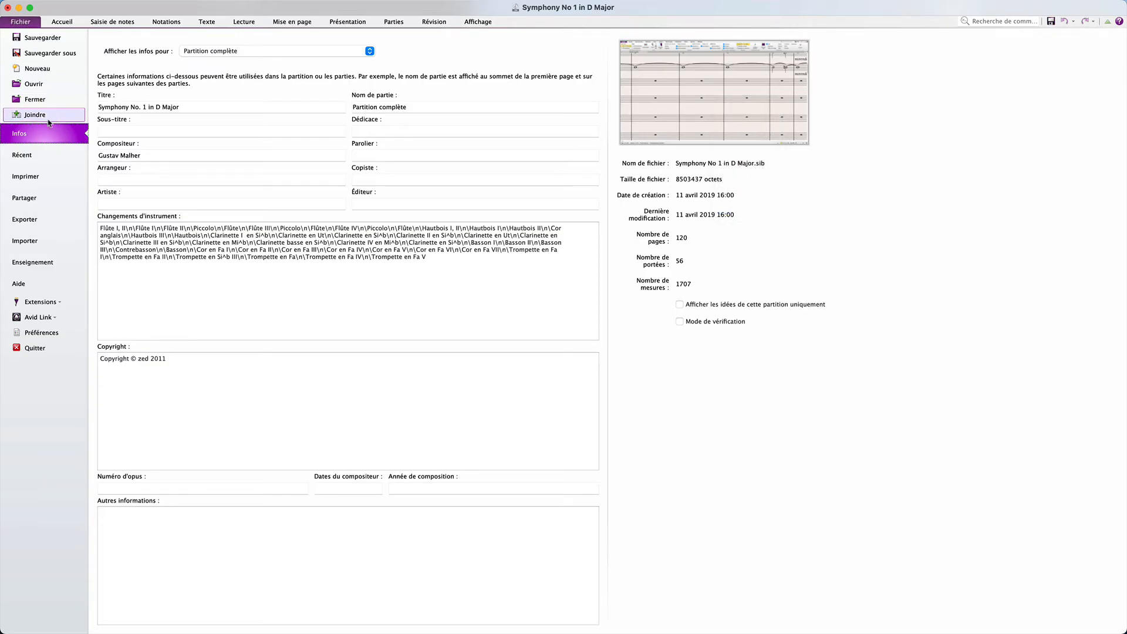
pyautogui.click(41, 333)
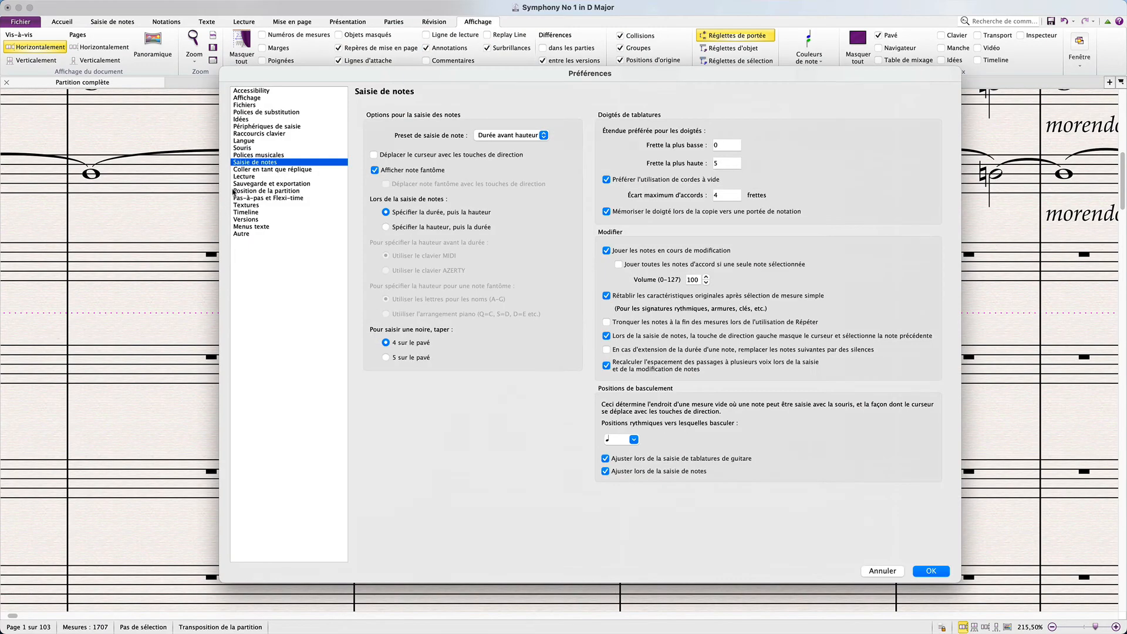
pyautogui.click(260, 135)
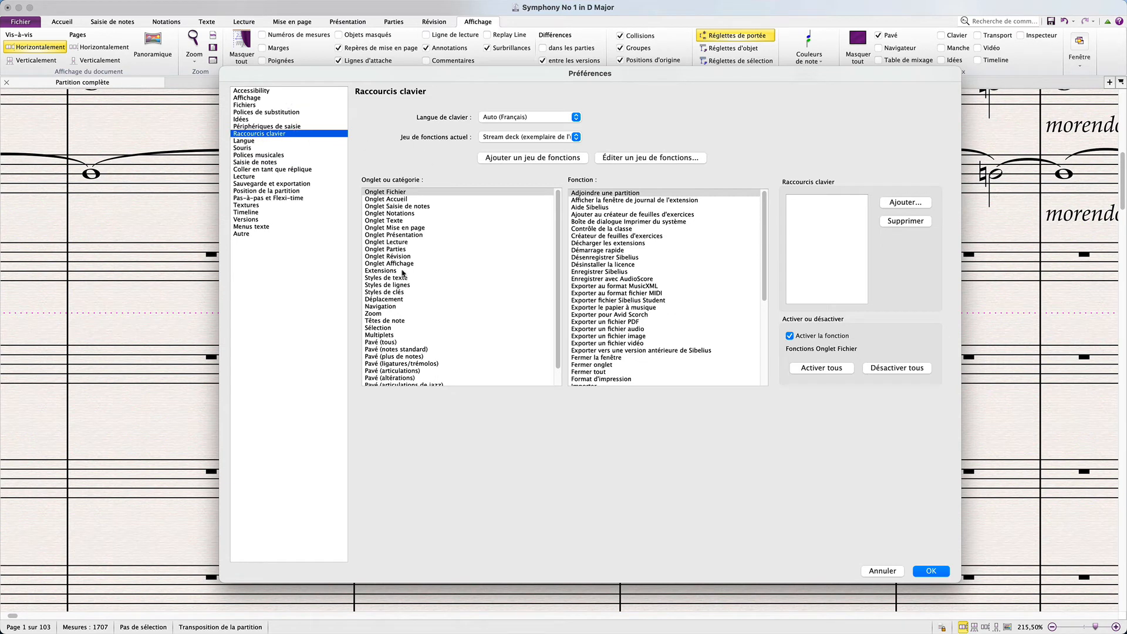
pyautogui.click(390, 343)
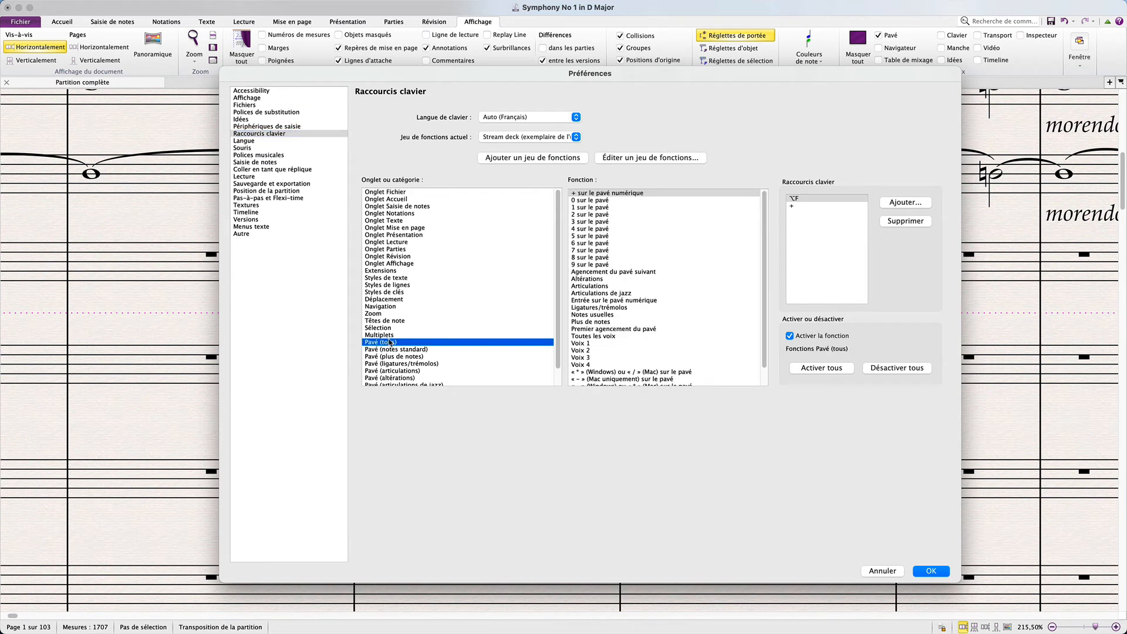
# Examine the shortcuts assigned to Altérations, Articulations, Notes usuelles, Plus de notes, Ligatures/trémolos and Articulations de jazz
pyautogui.click(592, 280)
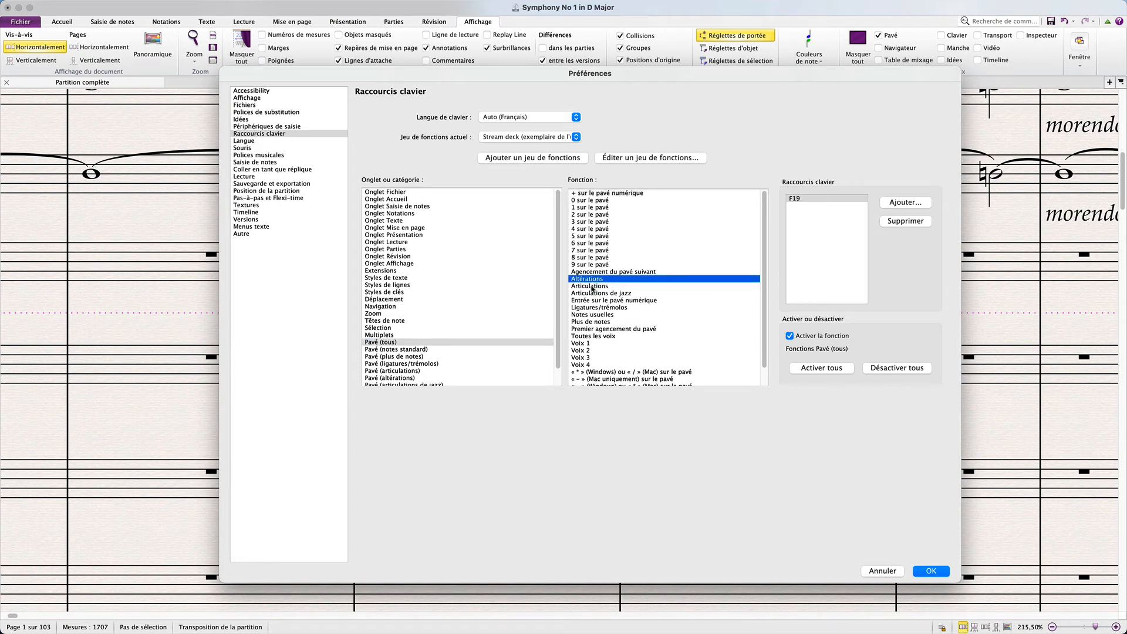
pyautogui.click(592, 287)
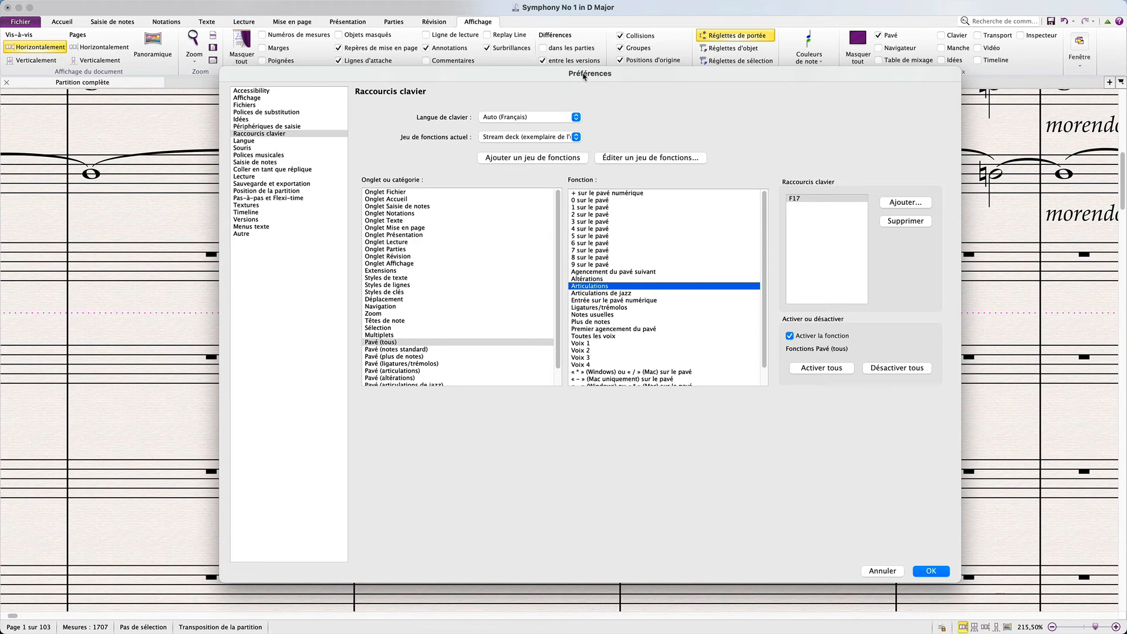
pyautogui.moveTo(584, 77); pyautogui.dragTo(386, 49)
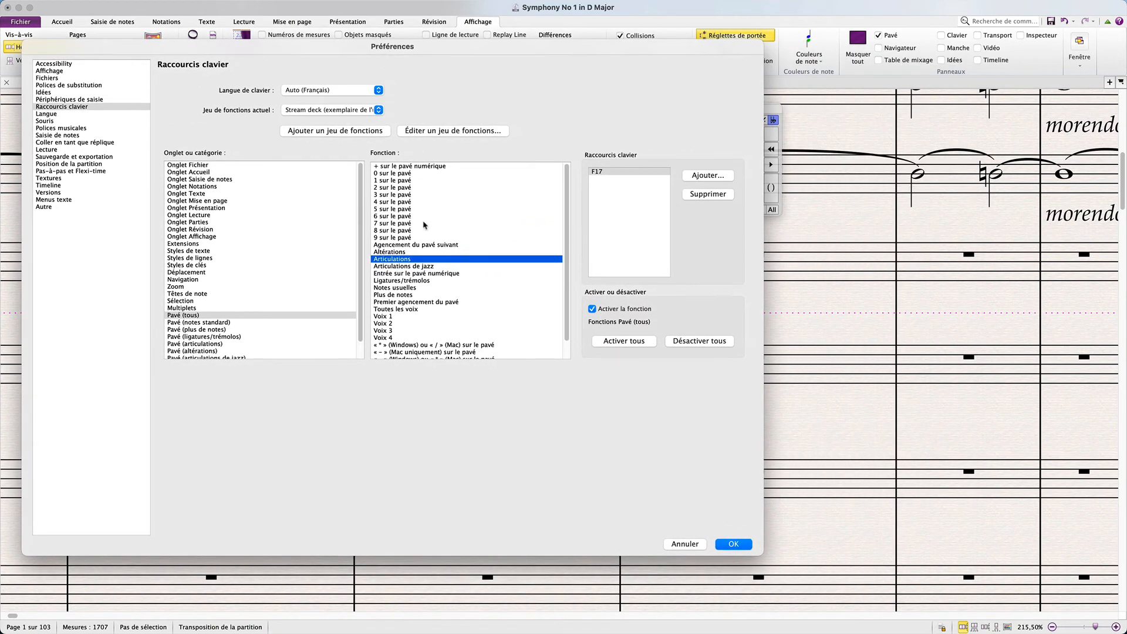
pyautogui.click(417, 288)
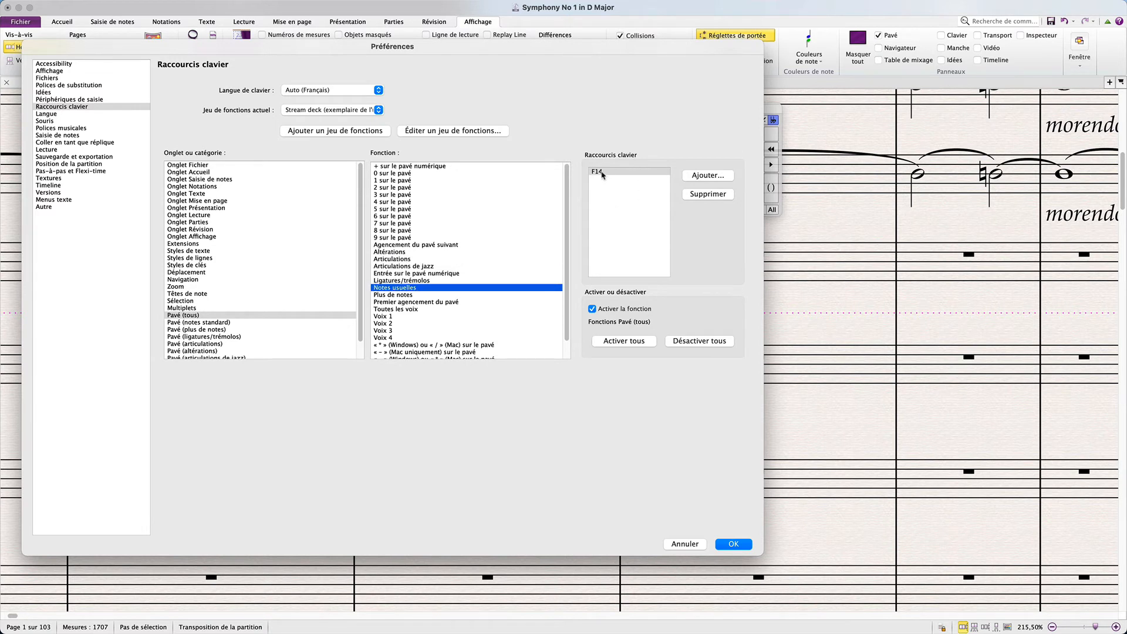
pyautogui.click(412, 295)
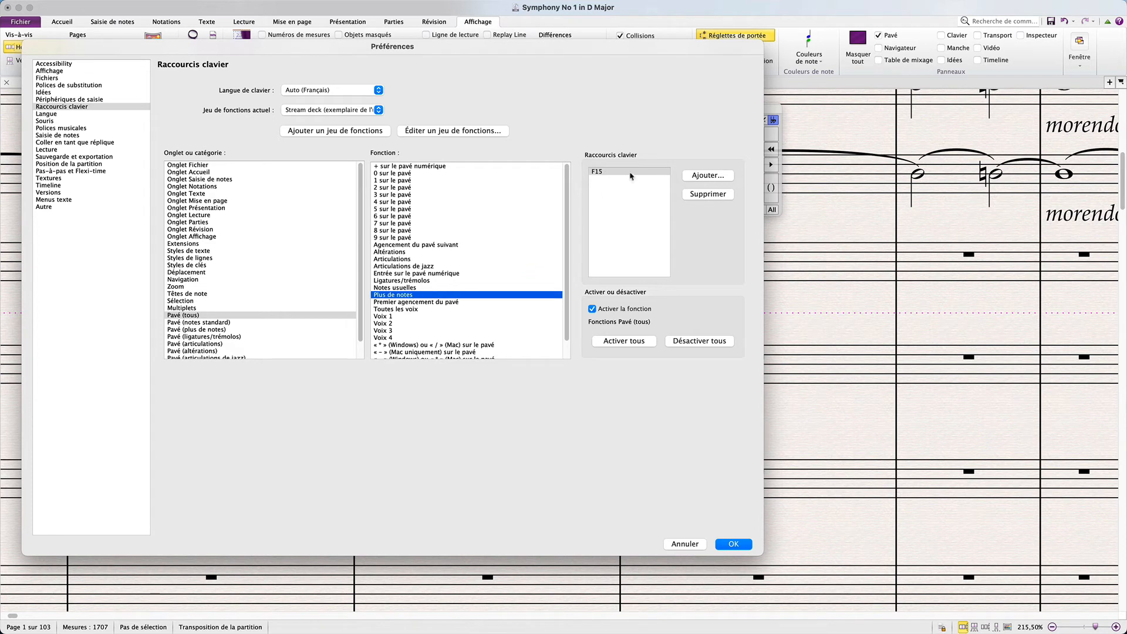
pyautogui.click(427, 282)
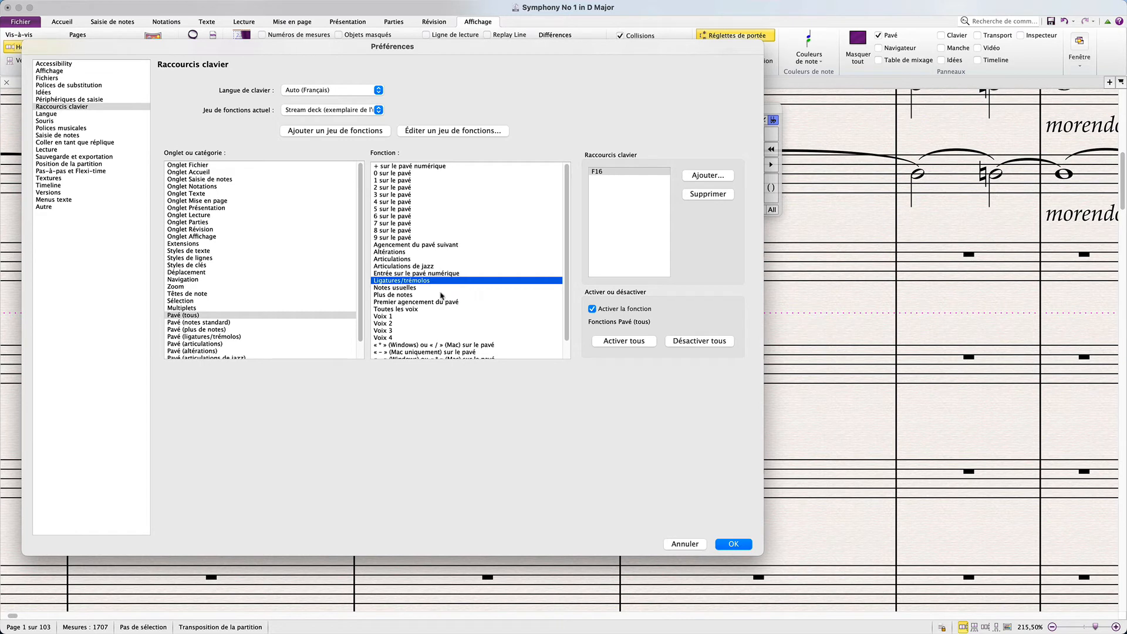
pyautogui.click(409, 268)
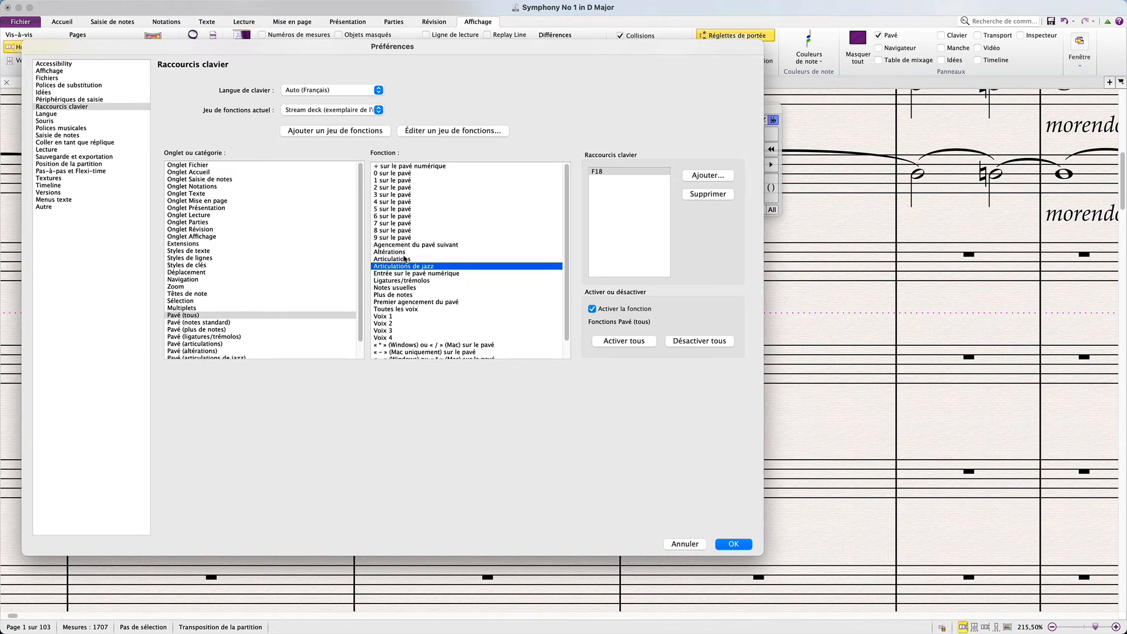
# Recheck the shortcuts for Articulations, Articulations de jazz and Altérations, and close the preferences with the settings accepted
pyautogui.click(403, 252)
pyautogui.click(404, 259)
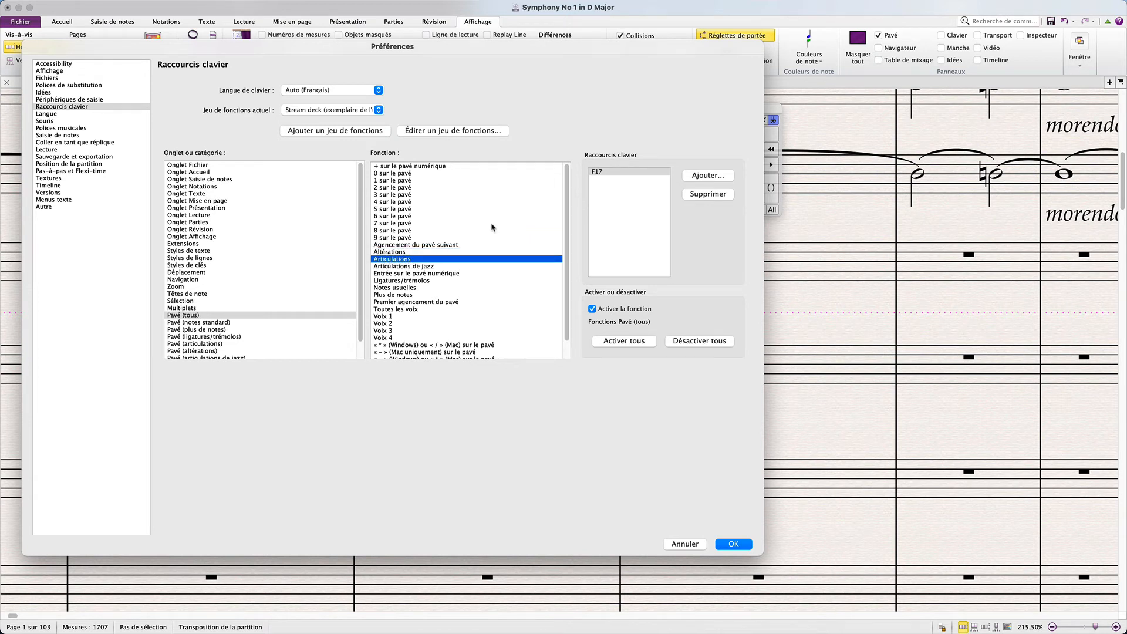
pyautogui.click(437, 266)
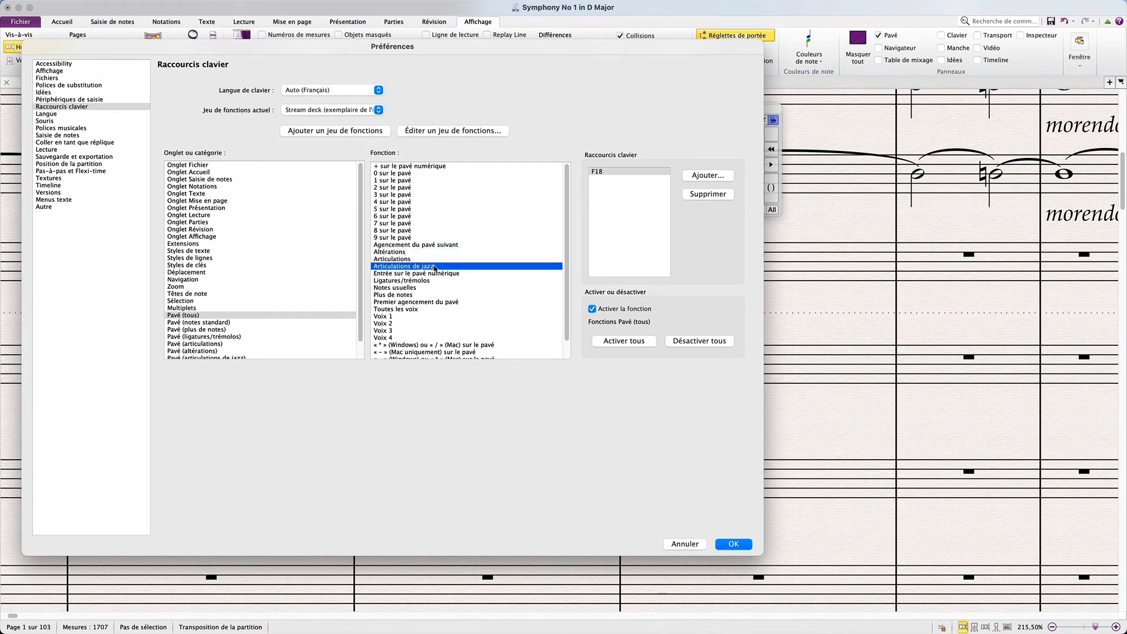
pyautogui.click(422, 253)
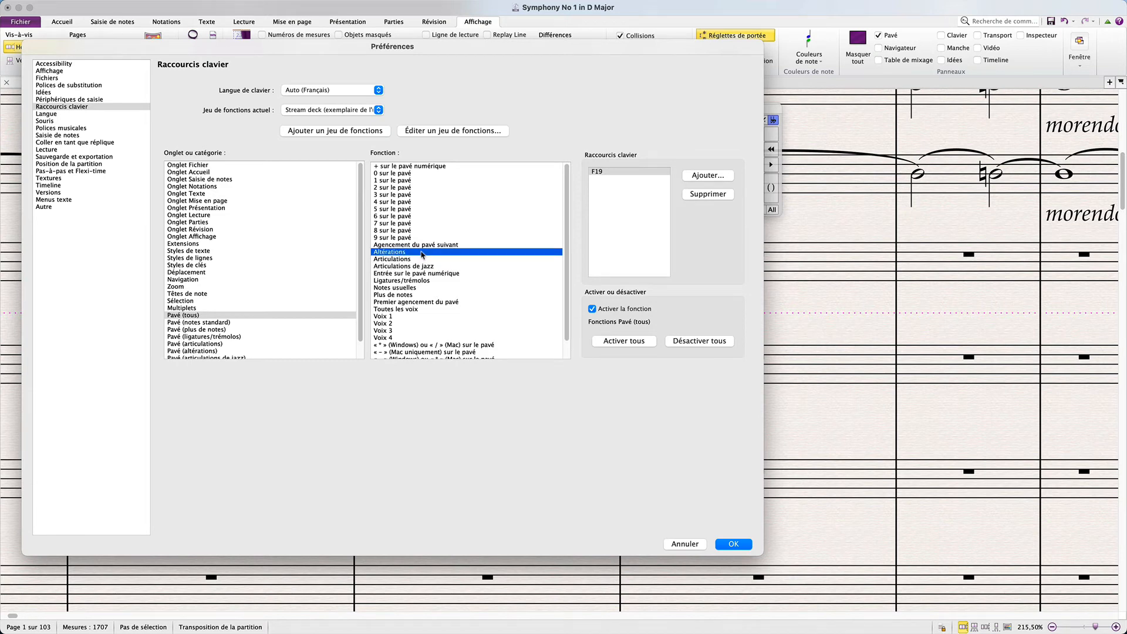
pyautogui.click(729, 544)
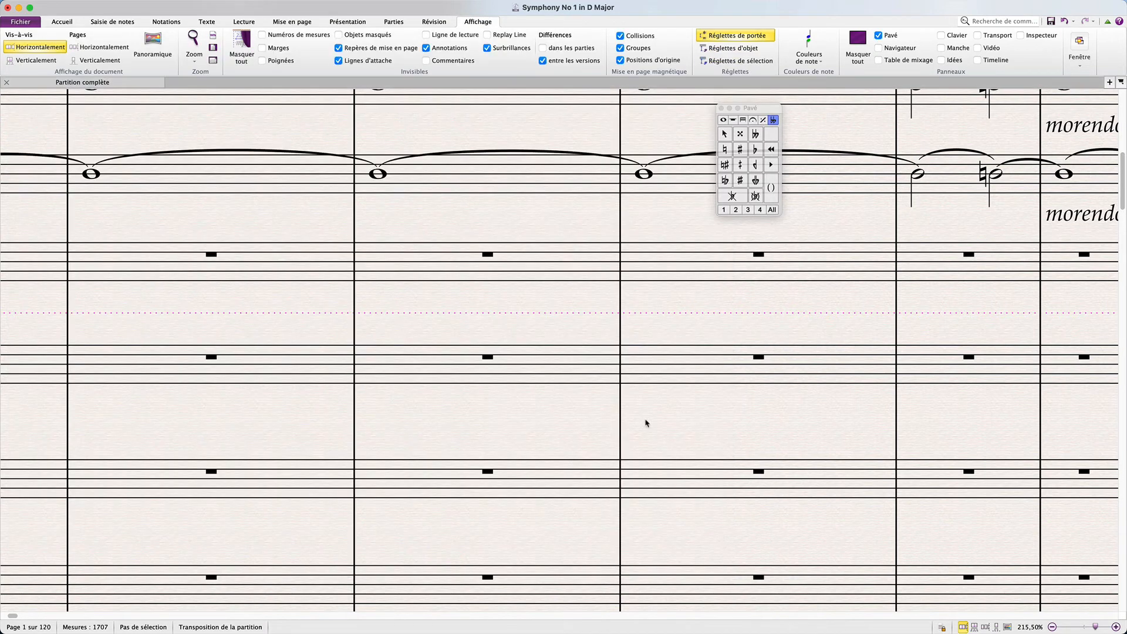
# Use the assigned shortcuts to show the jazz articulations, accidentals, beams/tremolos, more notes and articulations keypad layouts
pyautogui.press('F18')
pyautogui.press('F19')
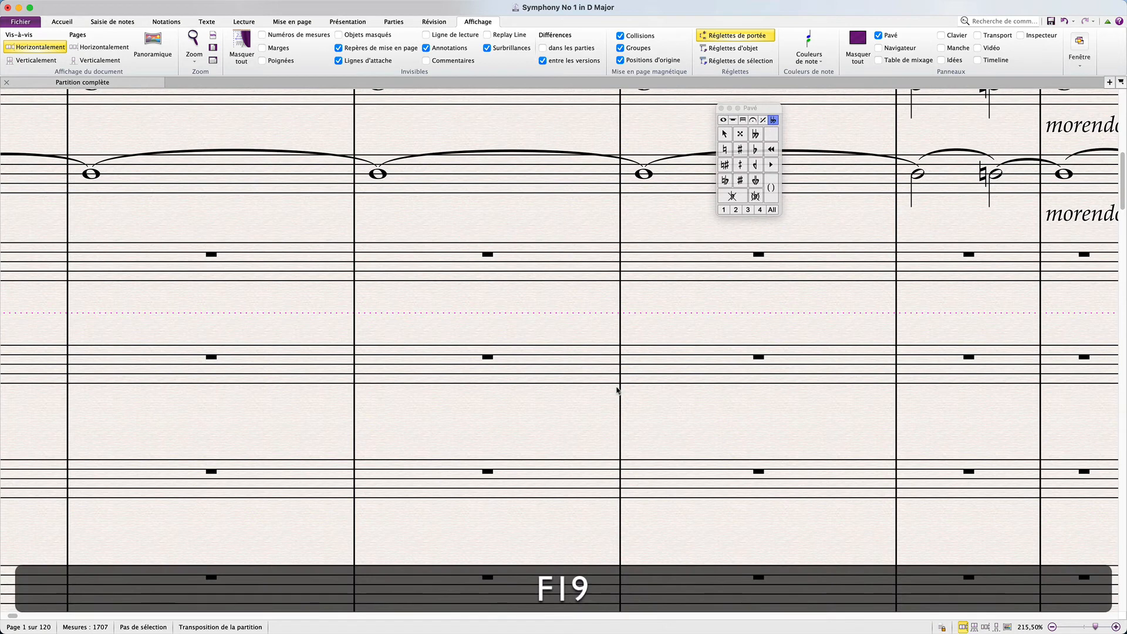
pyautogui.press('F16')
pyautogui.press('F15')
pyautogui.press('F17')
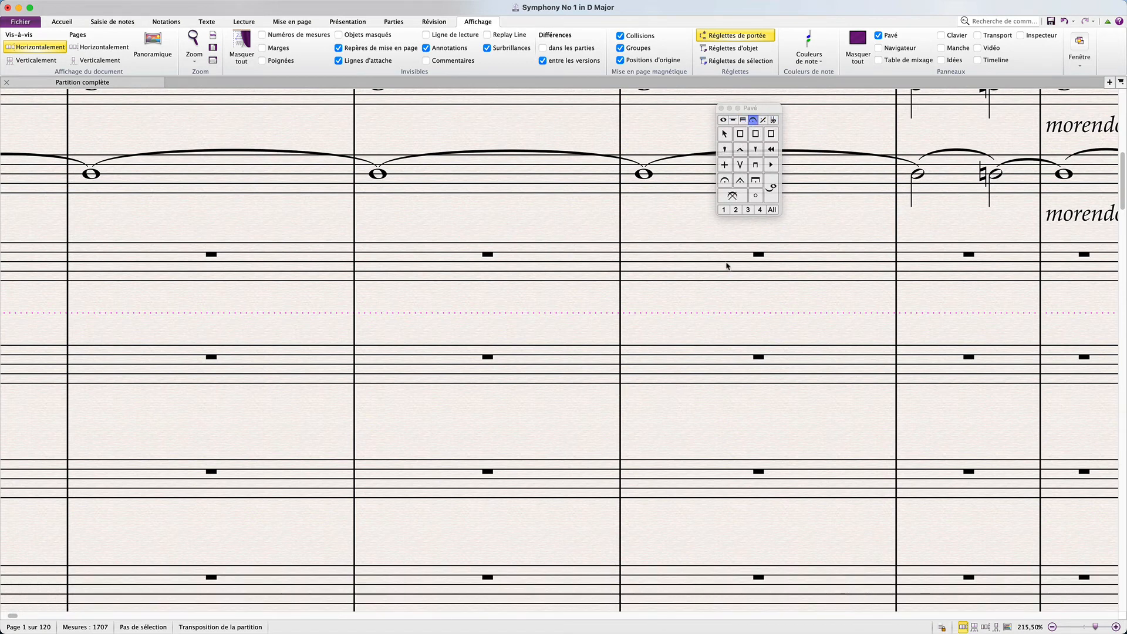
# Move the keypad down over the empty staves and switch it to the common notes layout
pyautogui.click(761, 112)
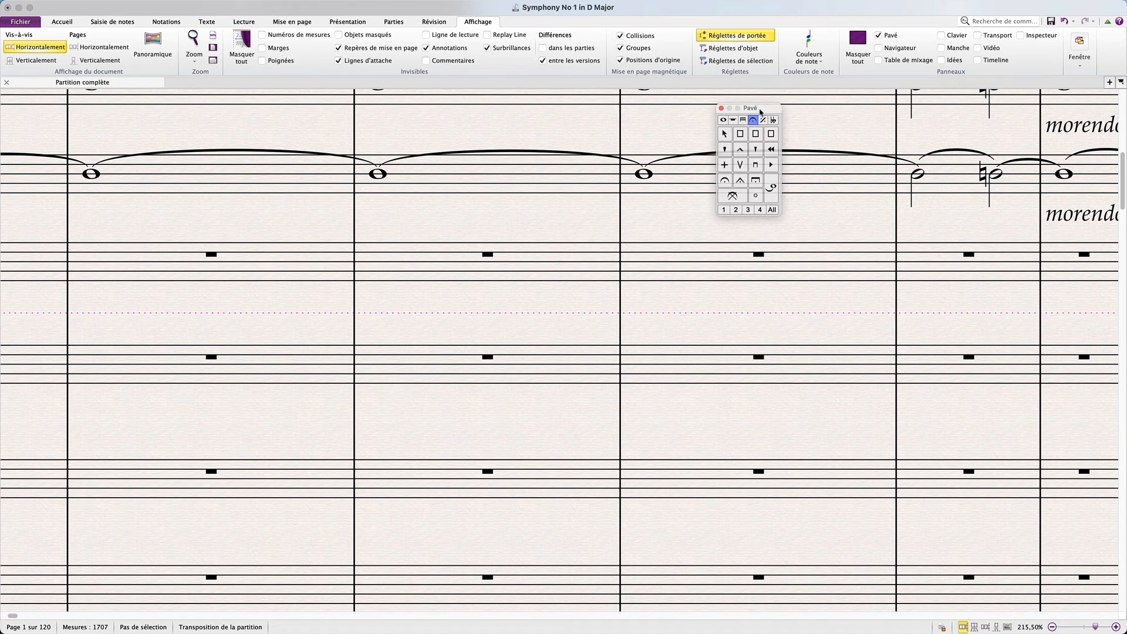
pyautogui.moveTo(761, 112); pyautogui.dragTo(766, 234)
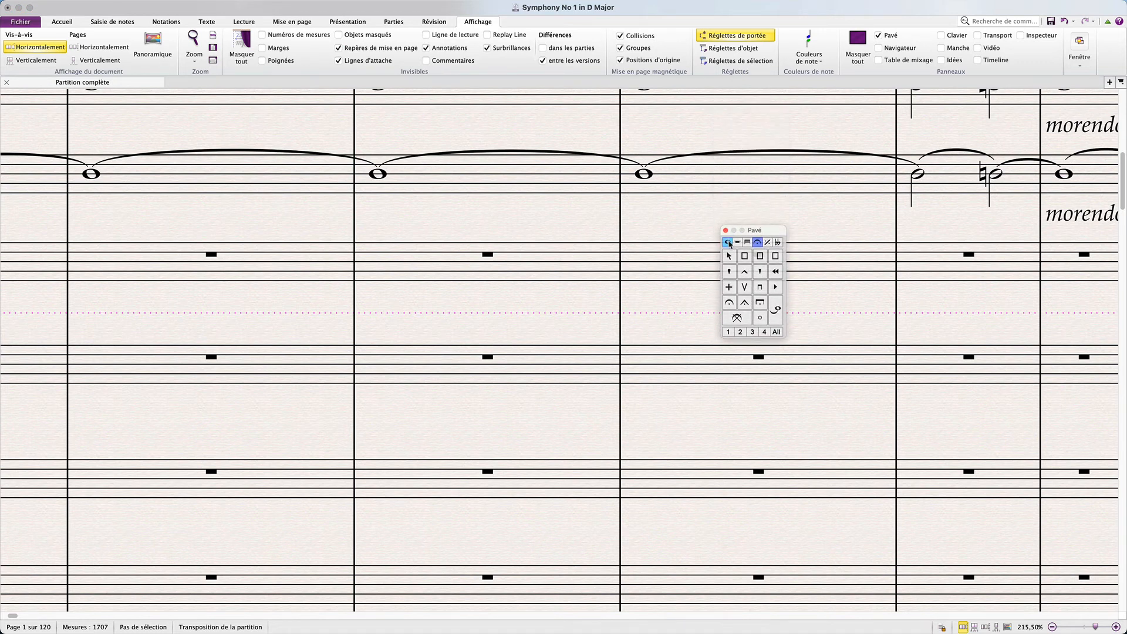
pyautogui.click(728, 242)
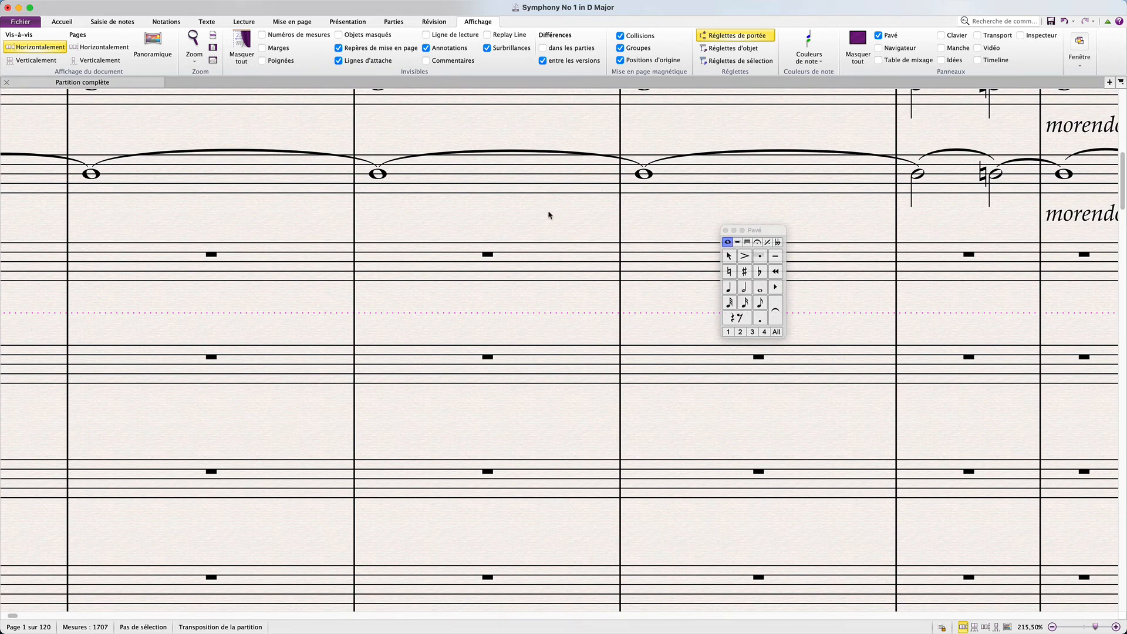
# Open the Saisie de notes preferences and arrange the dialog and the keypad side by side
pyautogui.click(20, 22)
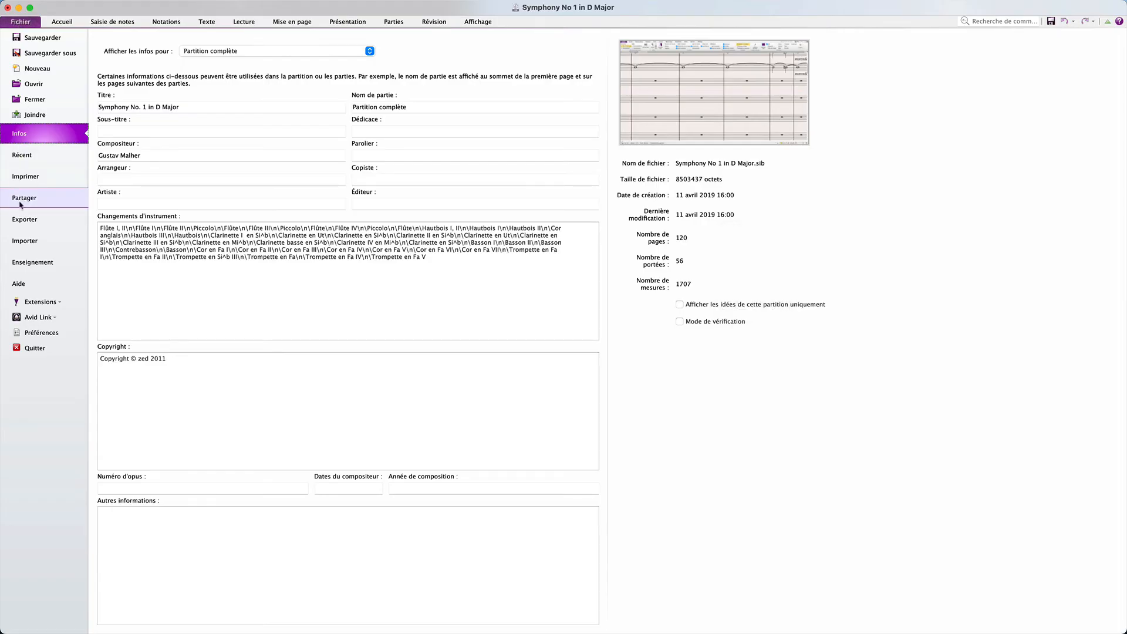
pyautogui.click(42, 333)
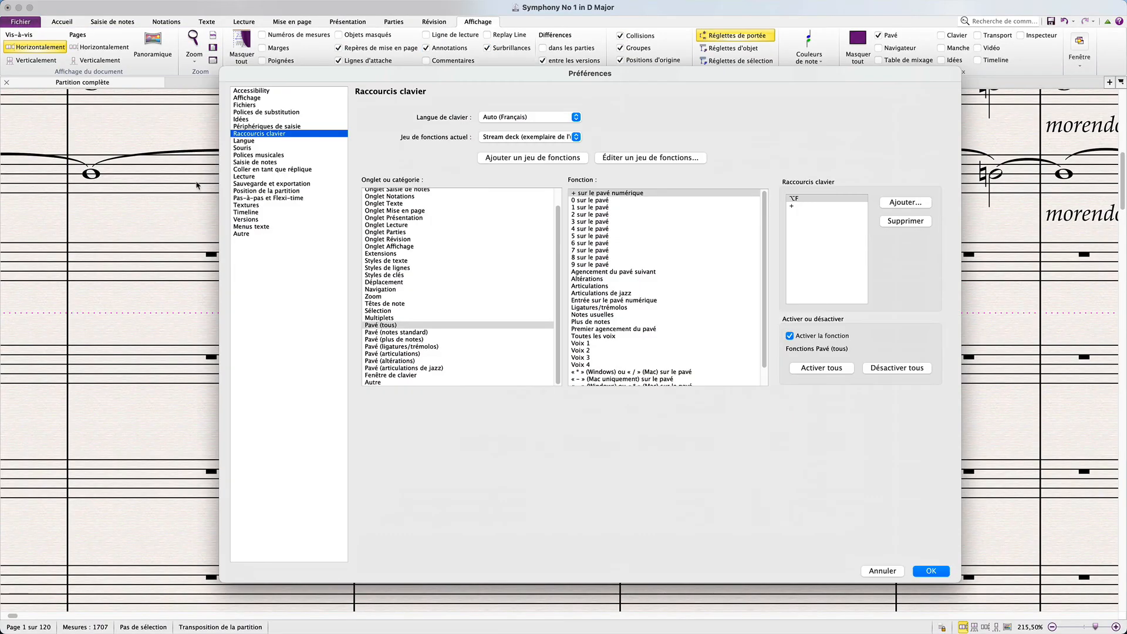
pyautogui.click(258, 163)
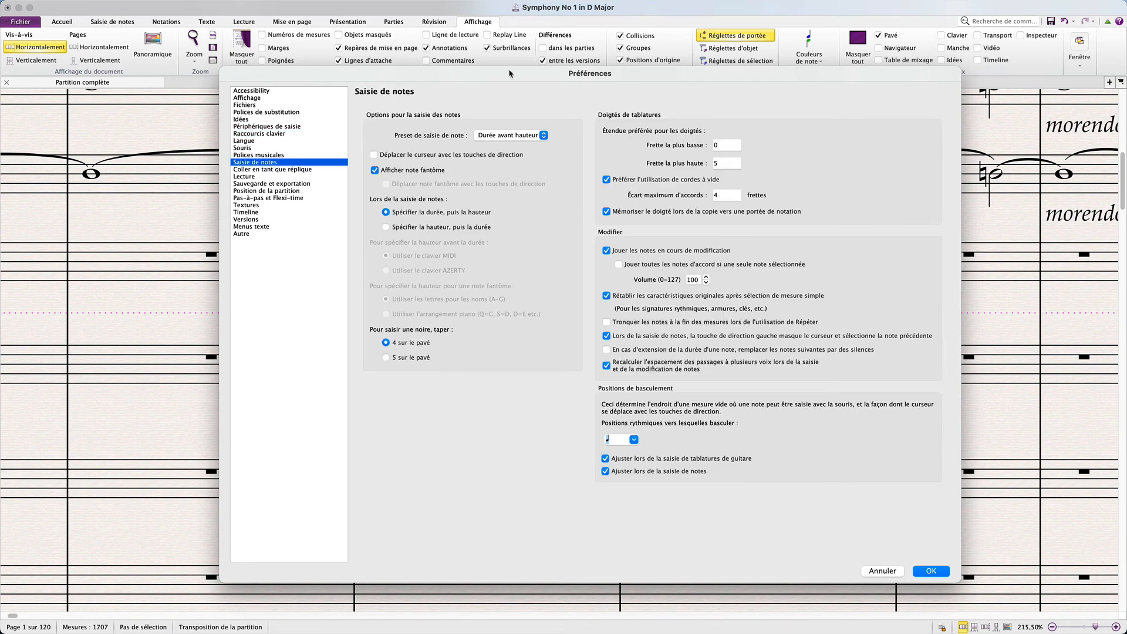
pyautogui.moveTo(510, 73); pyautogui.dragTo(391, 73)
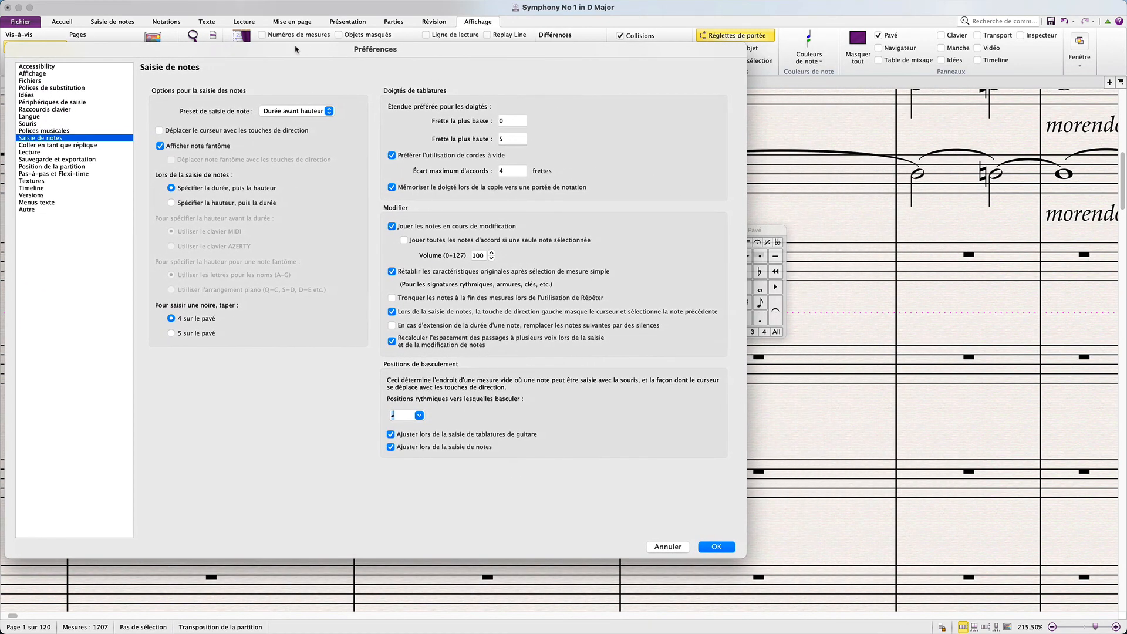
pyautogui.moveTo(774, 232); pyautogui.dragTo(978, 216)
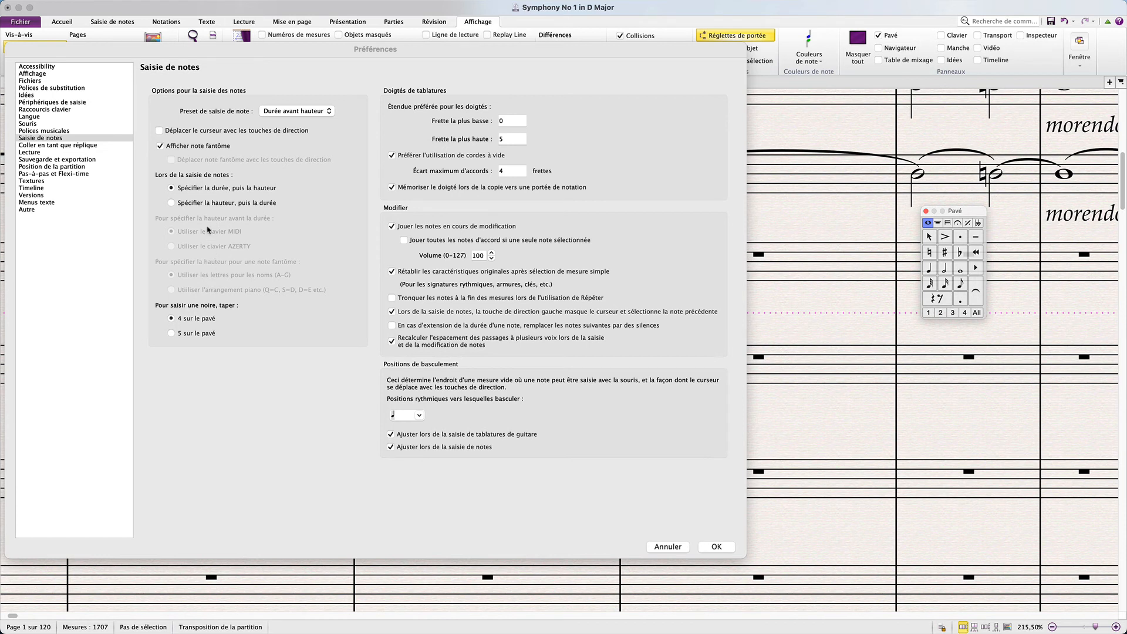
# Set the note input preset to Hauteur avant durée, review the available presets, and accept the preferences
pyautogui.click(289, 114)
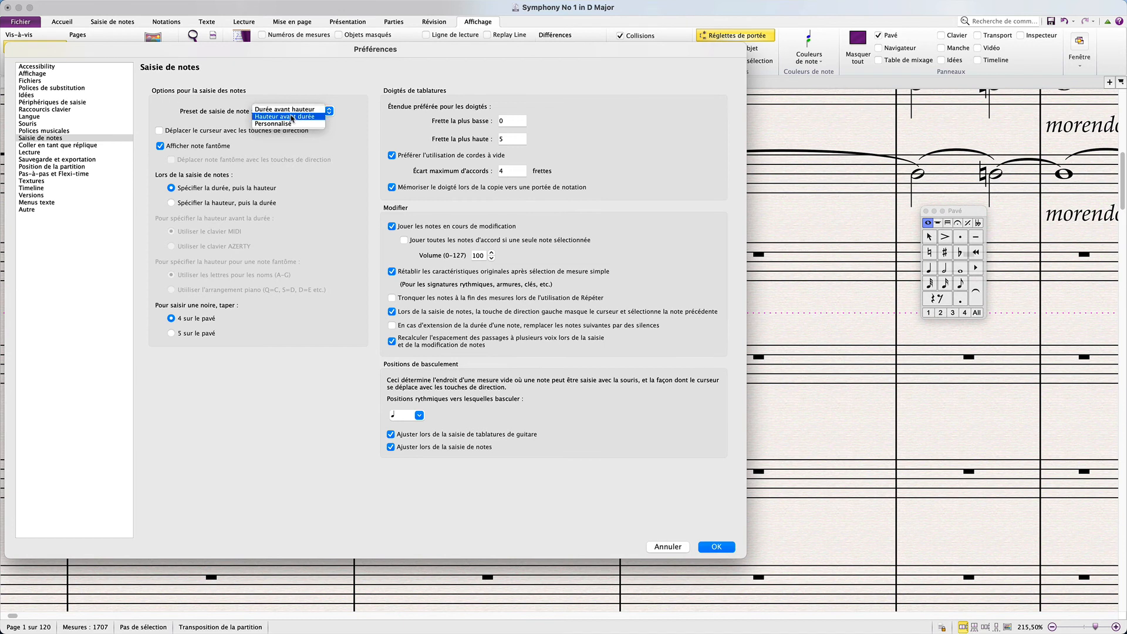
pyautogui.click(292, 117)
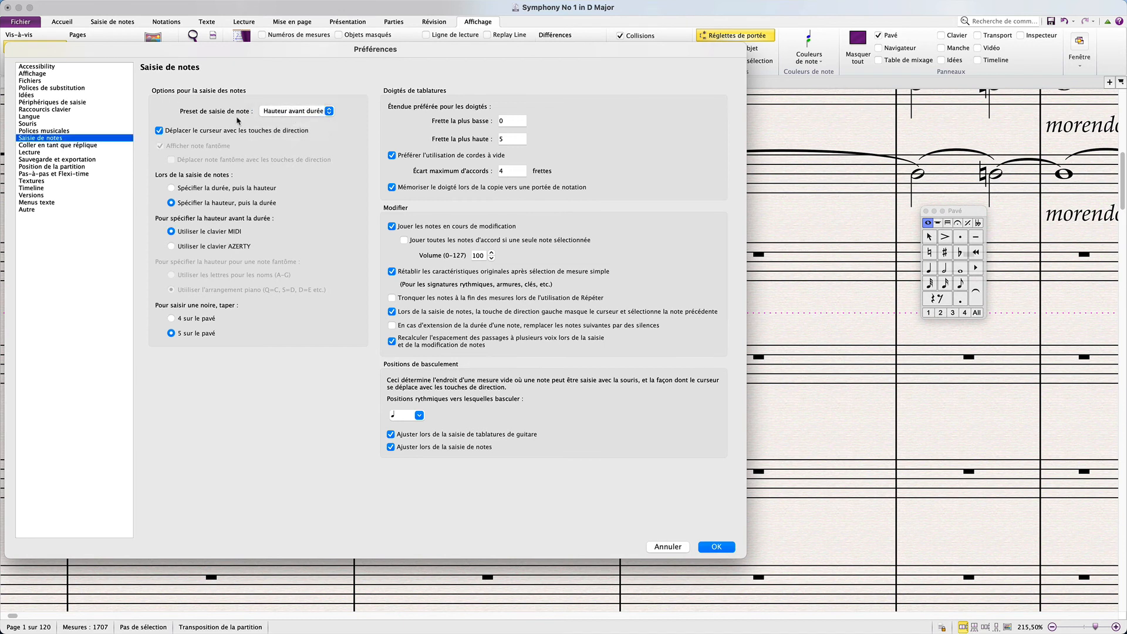
pyautogui.click(286, 113)
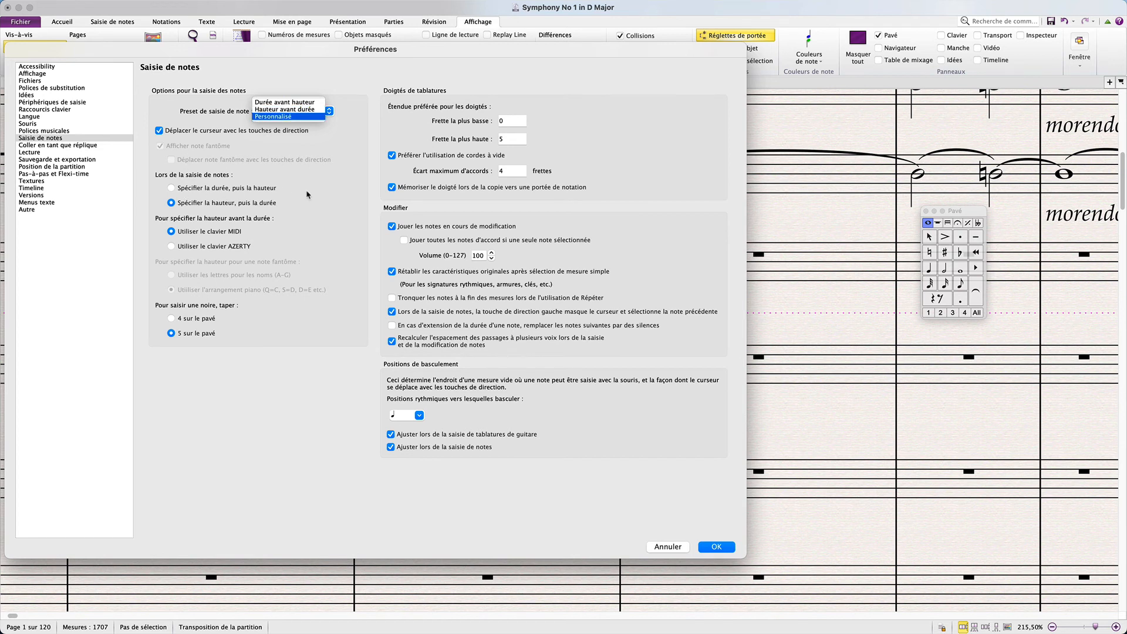
pyautogui.click(294, 435)
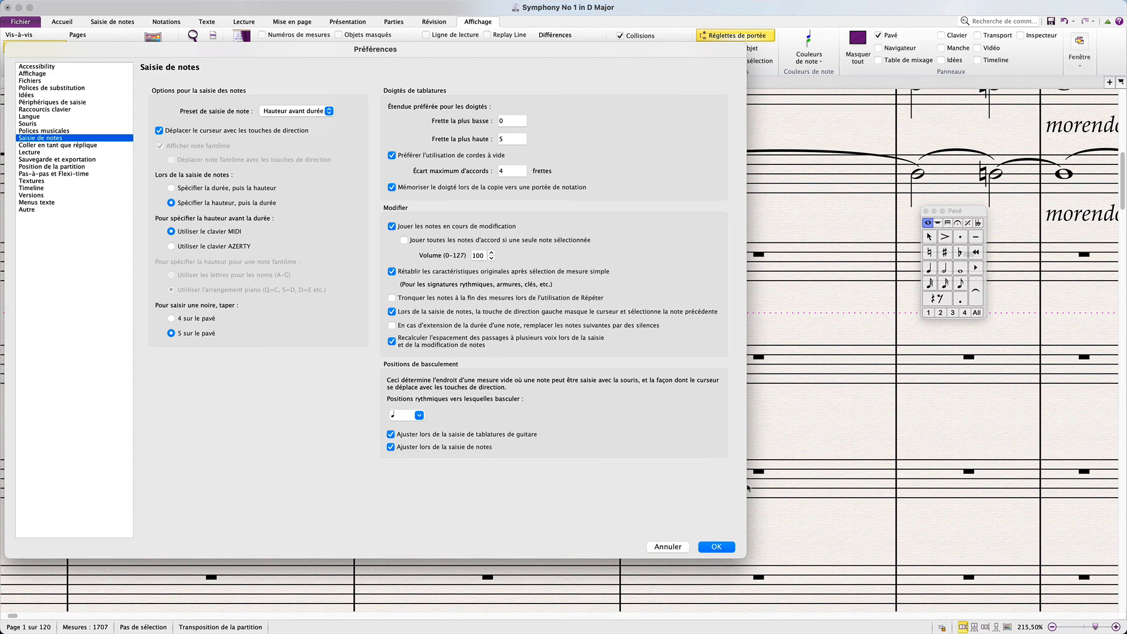
pyautogui.click(718, 549)
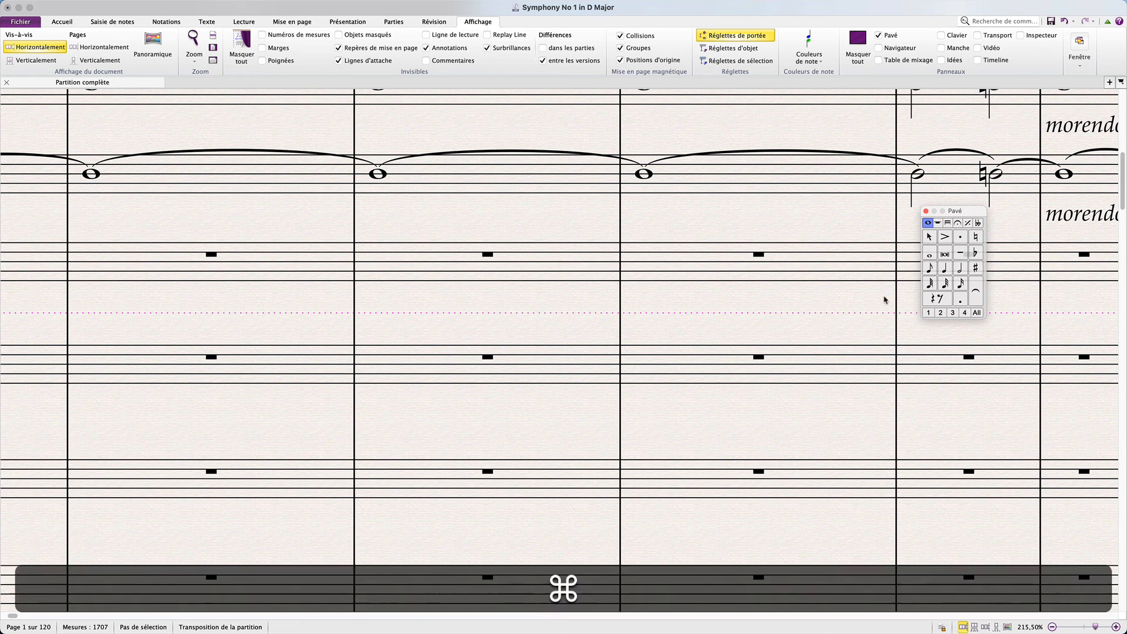
# Restore the Durée avant hauteur note input preset in the preferences and move the keypad to the middle of the score
pyautogui.press('super+comma')
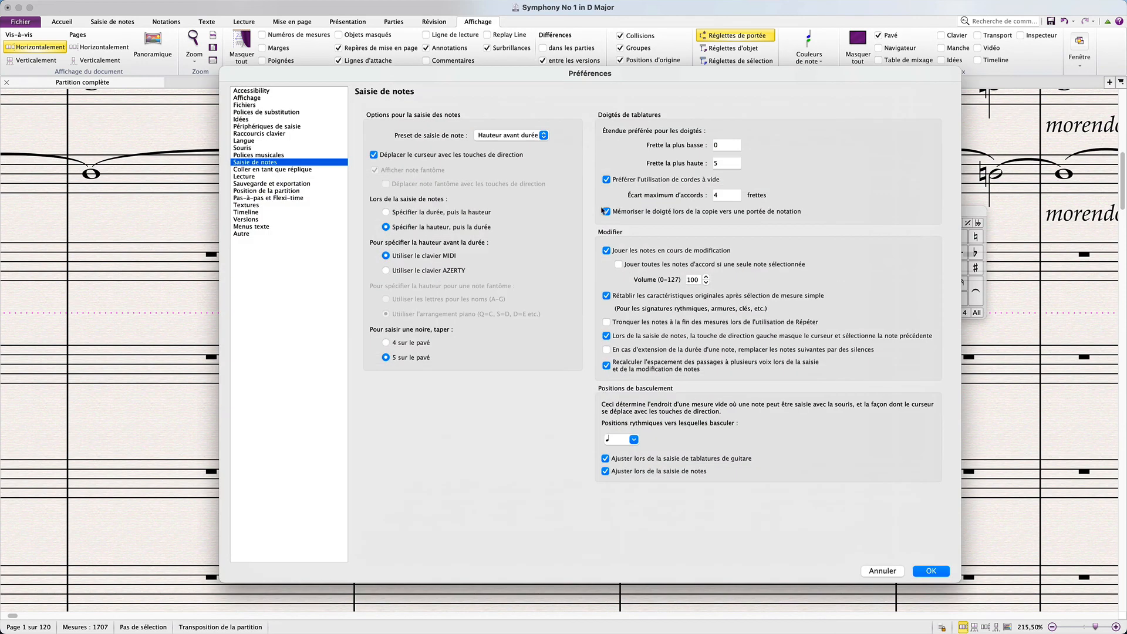
pyautogui.click(489, 136)
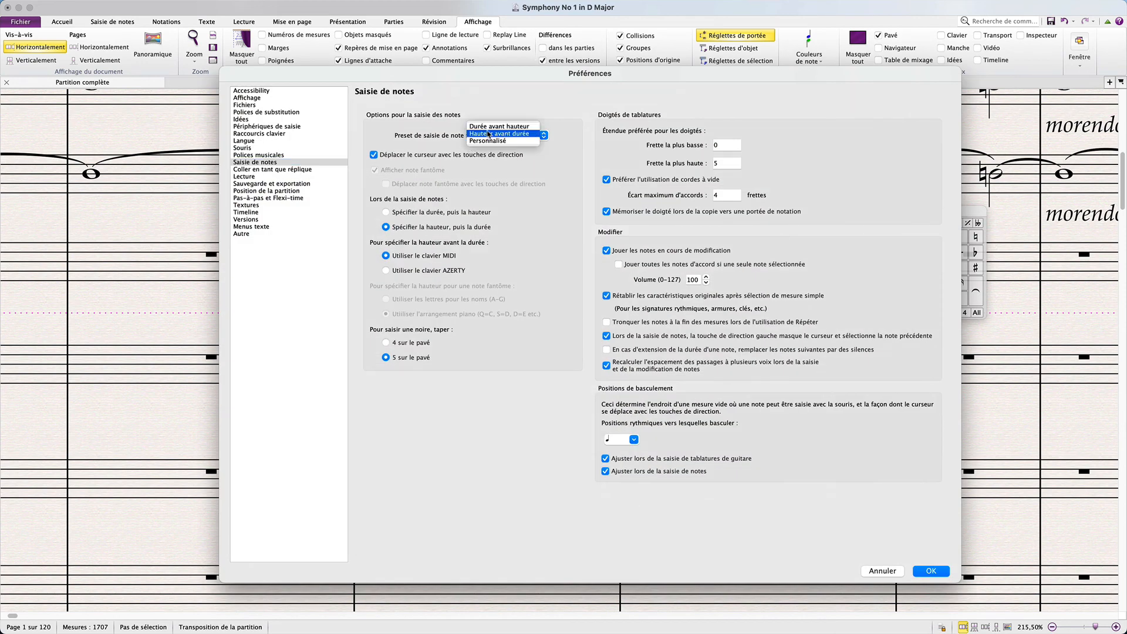
pyautogui.click(489, 126)
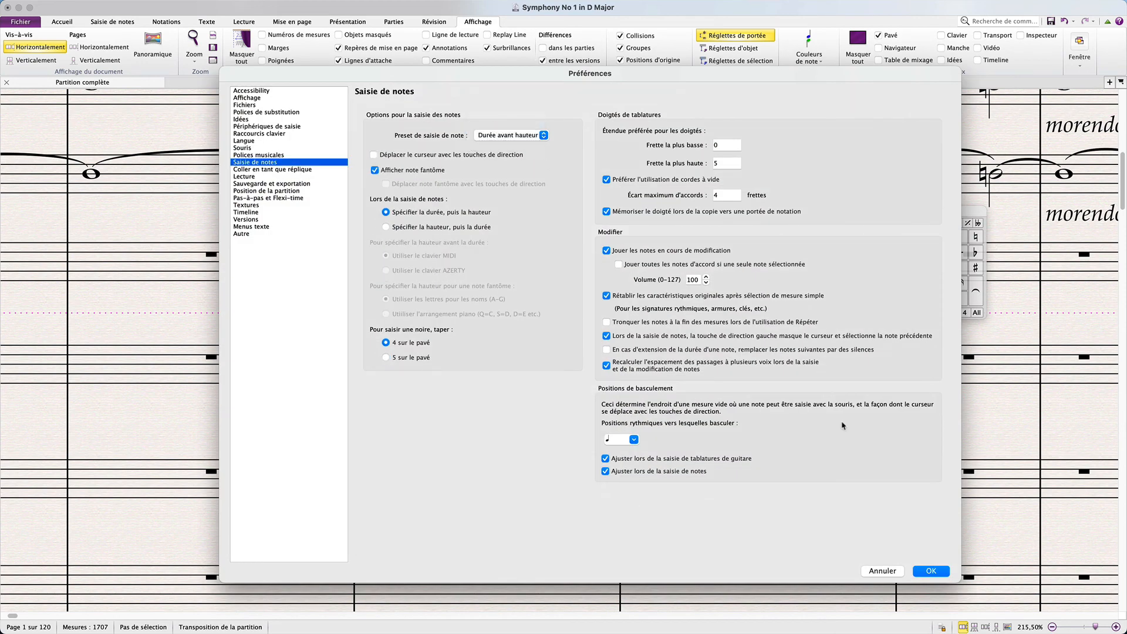
pyautogui.click(932, 571)
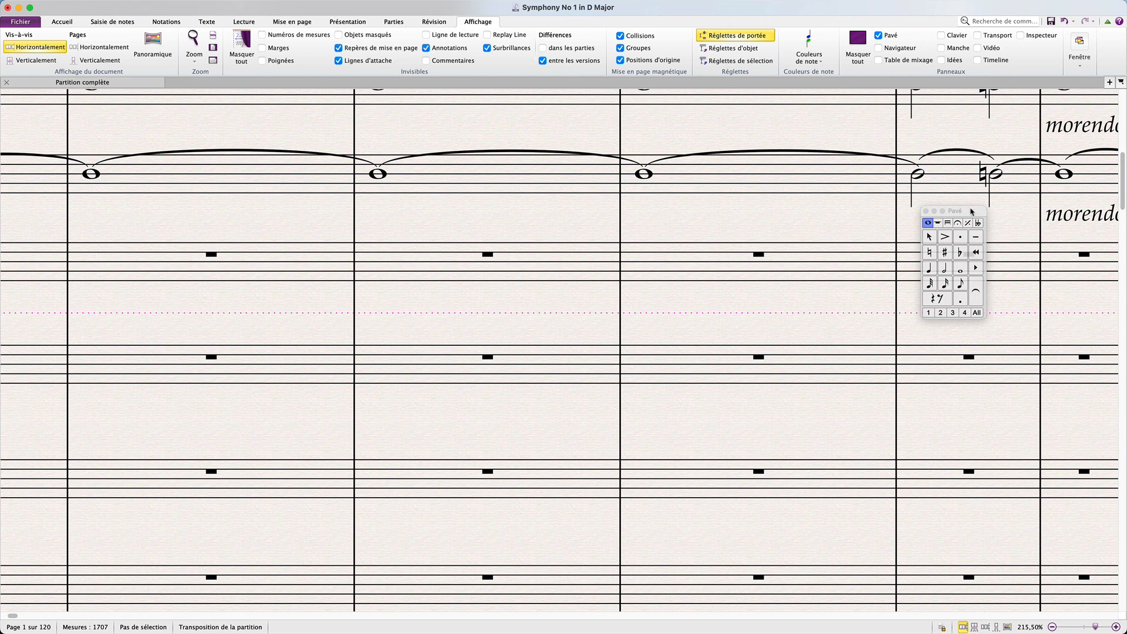
pyautogui.moveTo(947, 207); pyautogui.dragTo(664, 161)
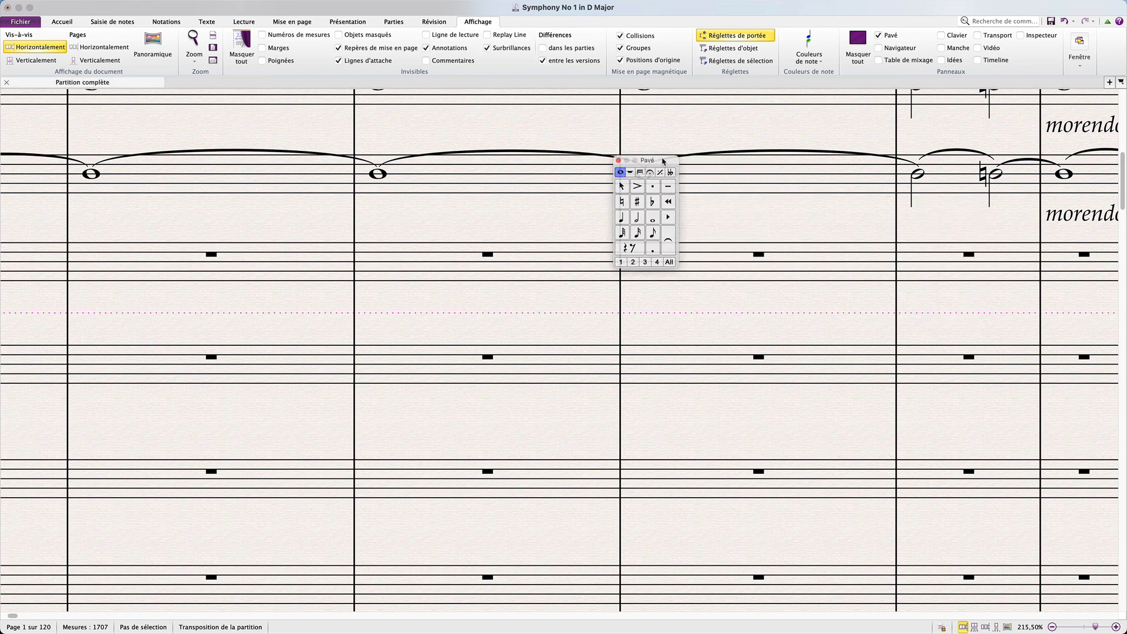